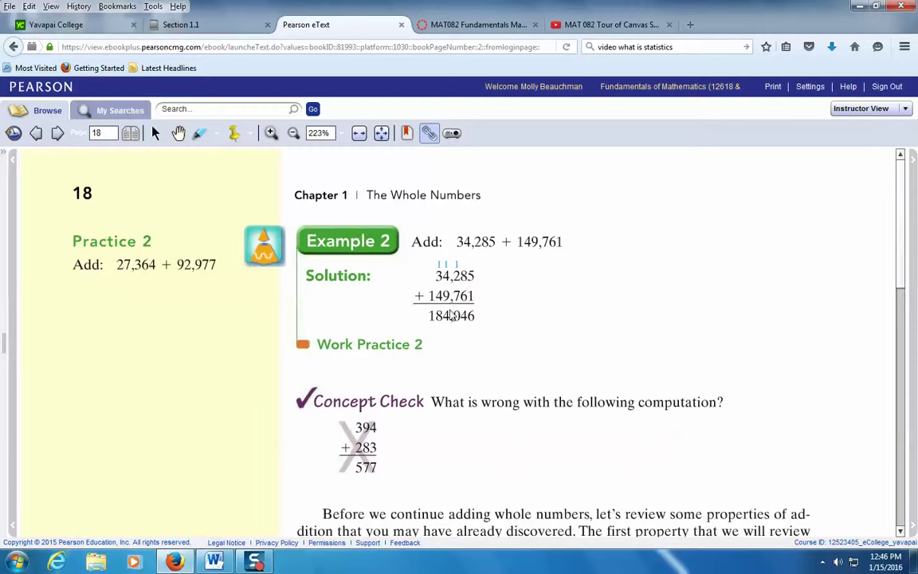
Open the interactive practice exercise for Example 2 in the eText, then close it and return to page 18.
{"action": "left_click", "coordinate": [345, 247]}
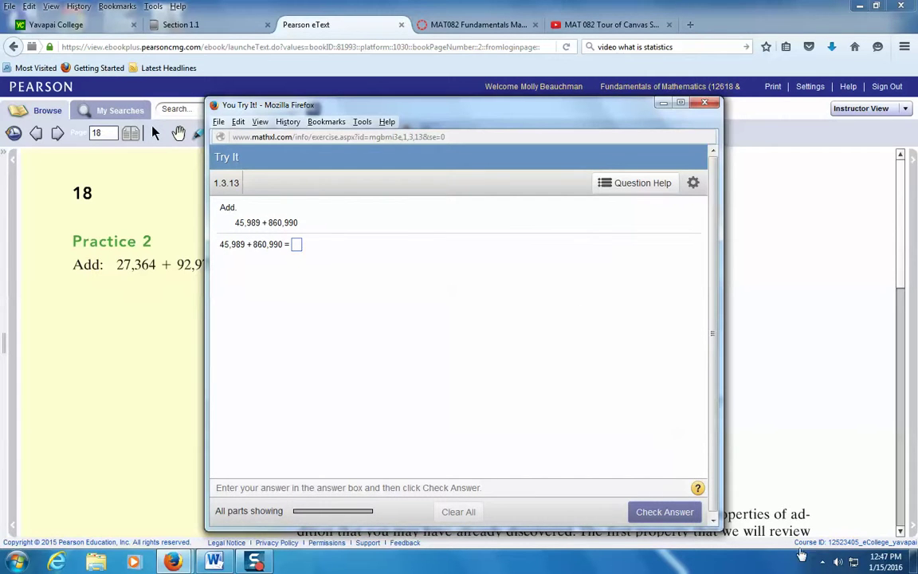
{"action": "left_click", "coordinate": [706, 104]}
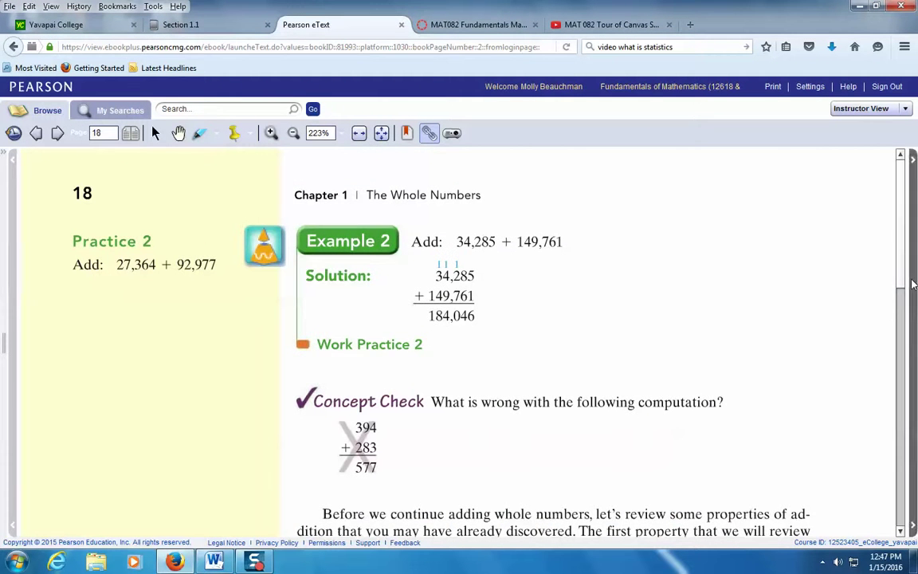
{"action": "scroll", "coordinate": [904, 340], "scroll_direction": "down", "scroll_amount": 3}
{"action": "left_click_drag", "start_coordinate": [904, 340], "coordinate": [916, 137]}
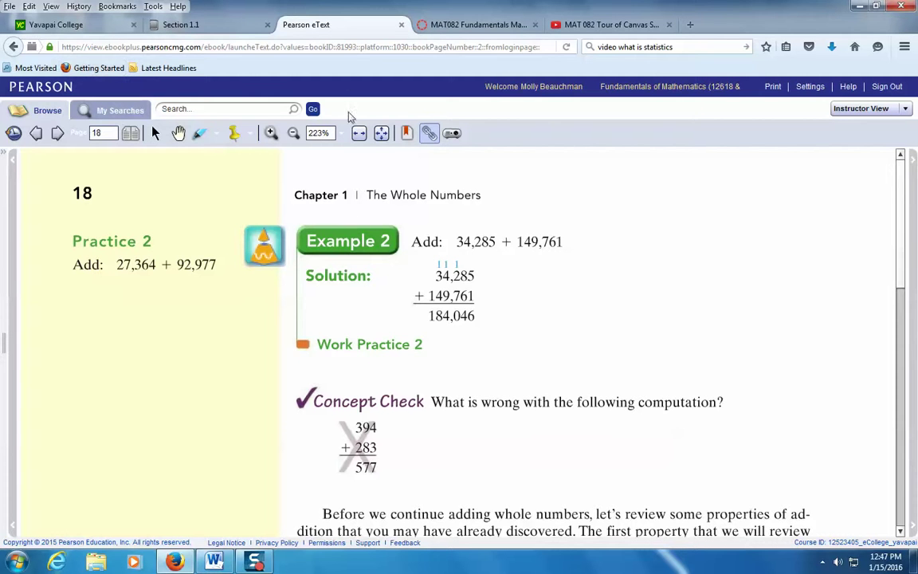
Leave the eText and view the Section 1.1 video presentation page, closing it when done.
{"action": "left_click", "coordinate": [402, 25]}
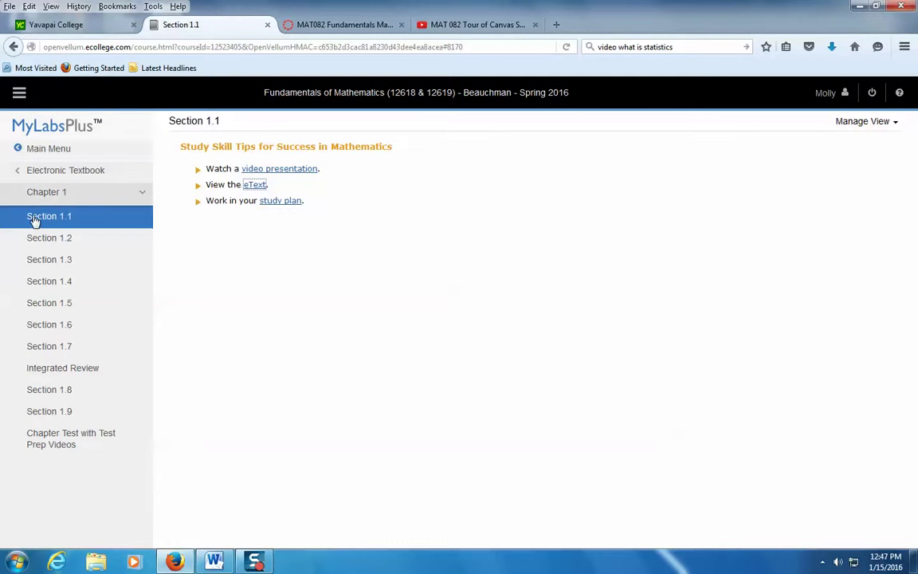
{"action": "left_click", "coordinate": [259, 171]}
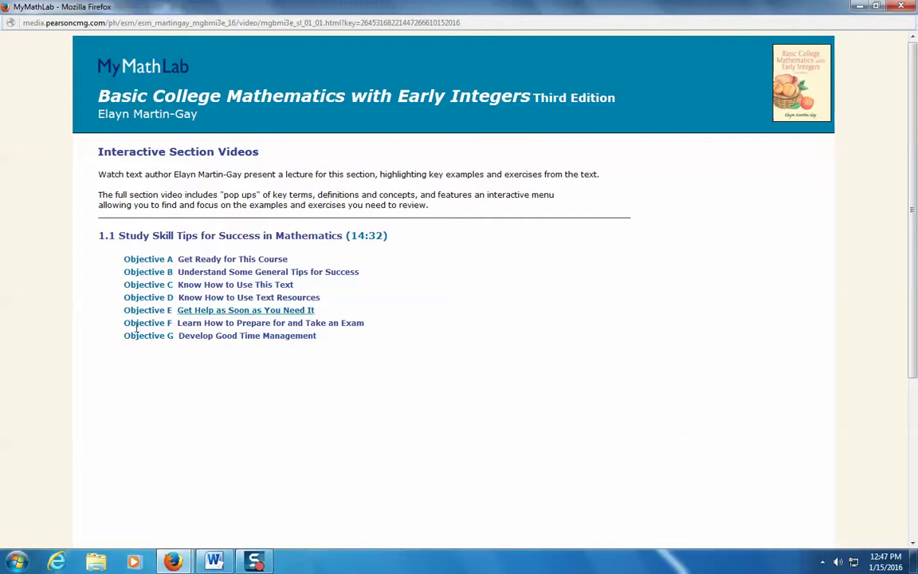
{"action": "left_click", "coordinate": [905, 10]}
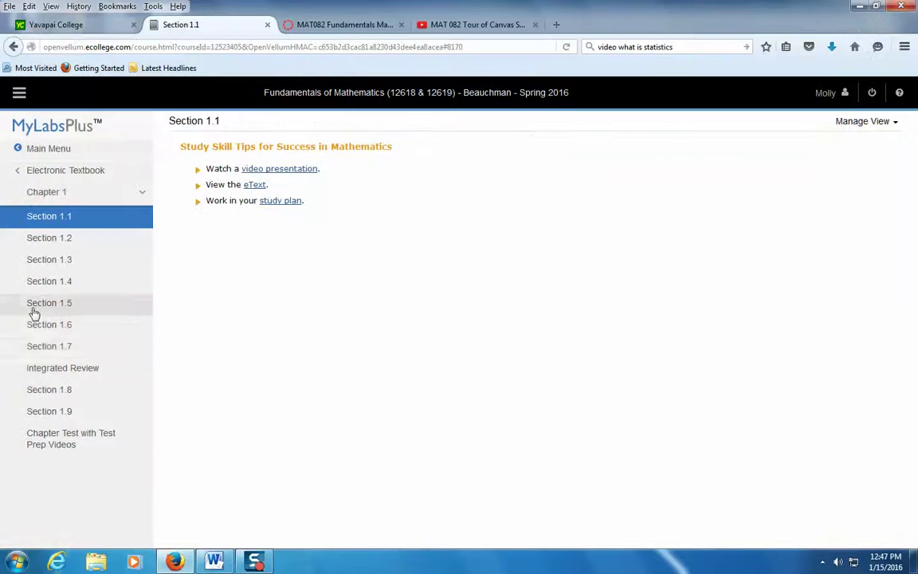
Play the Section 1.7 Objective D video on finding the average of a list of numbers, then close the video windows.
{"action": "left_click", "coordinate": [46, 348]}
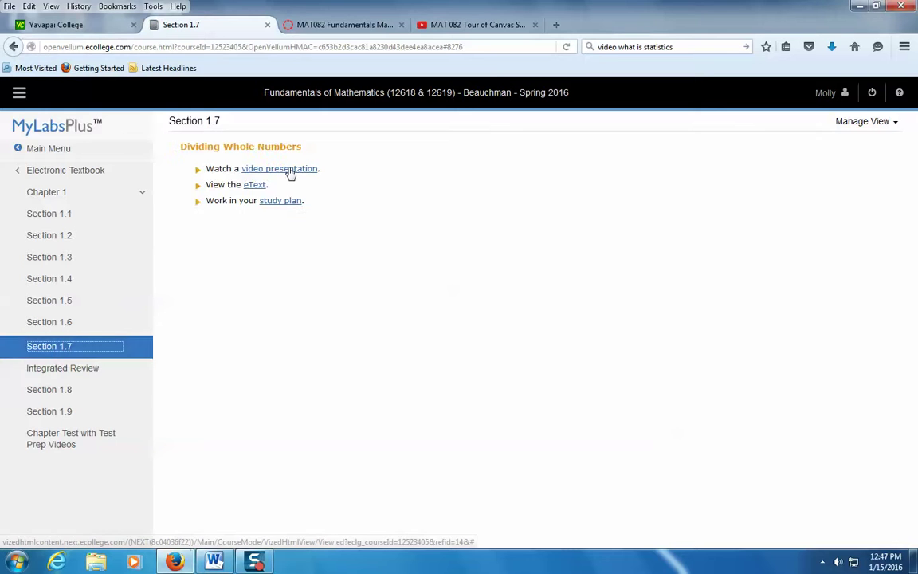
{"action": "left_click", "coordinate": [289, 170]}
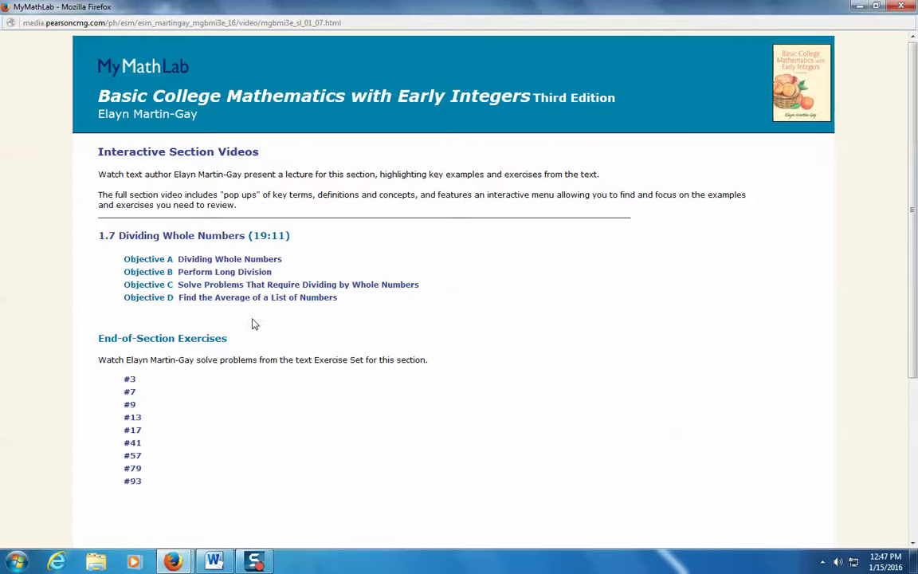
{"action": "left_click", "coordinate": [197, 300]}
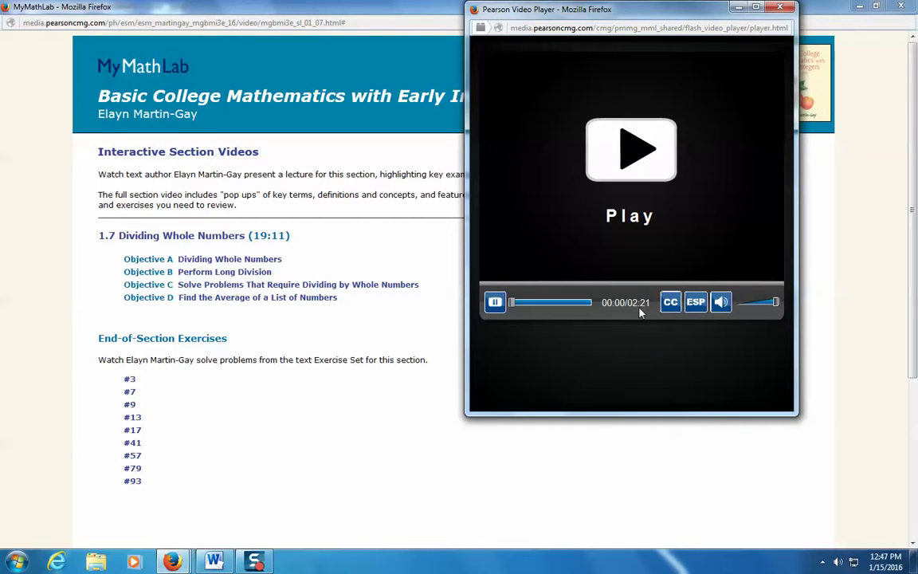
{"action": "left_click", "coordinate": [621, 168]}
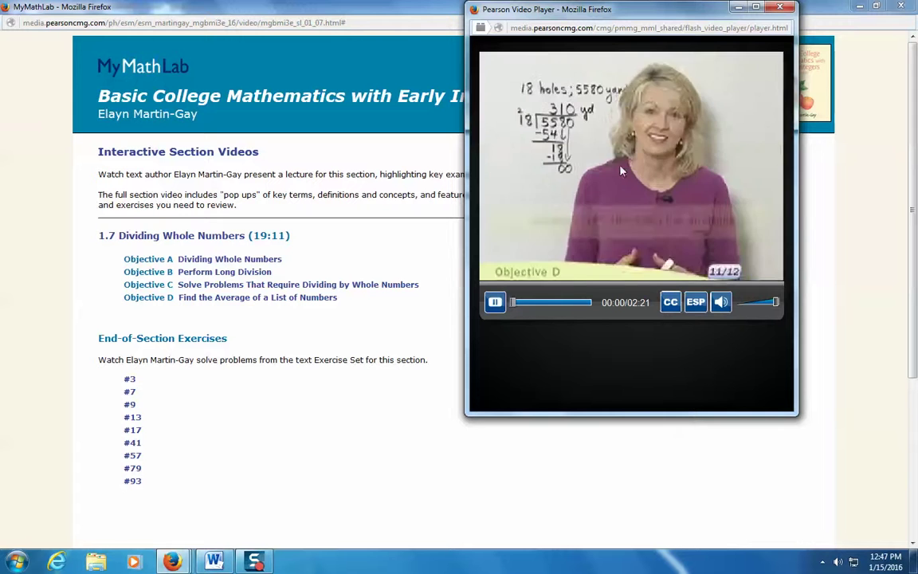
{"action": "left_click", "coordinate": [780, 9]}
{"action": "left_click", "coordinate": [901, 6]}
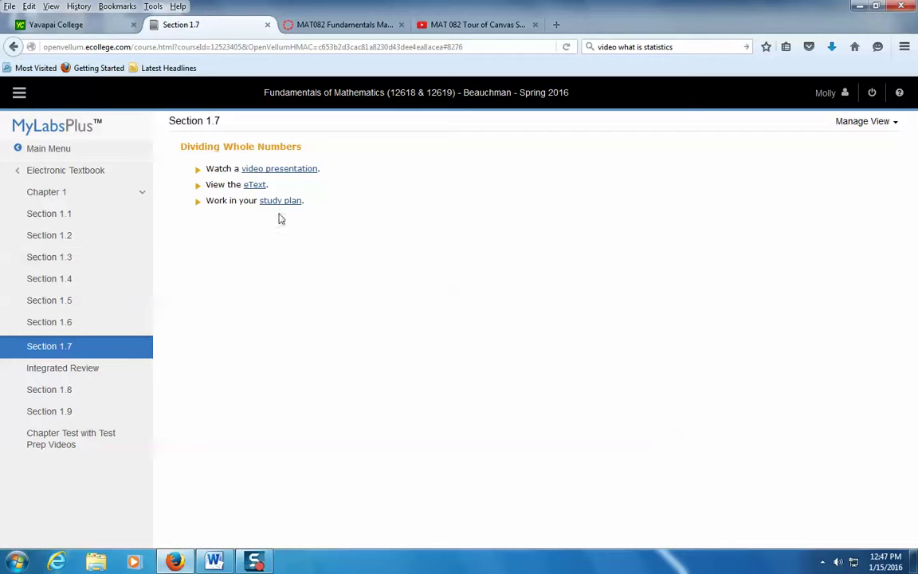
Return to the course's main menu and look at the Multimedia Library and Tools for Success pages.
{"action": "left_click", "coordinate": [58, 153]}
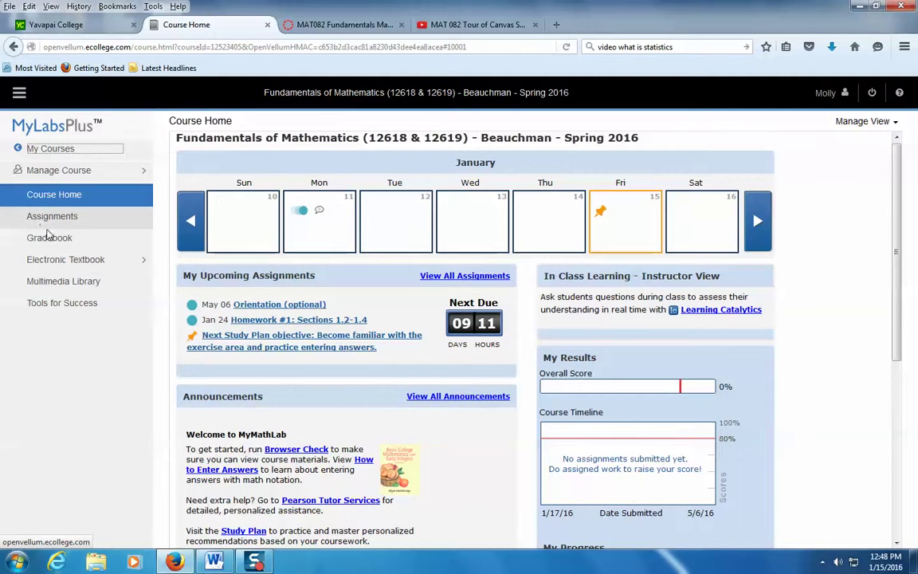
{"action": "left_click", "coordinate": [54, 285]}
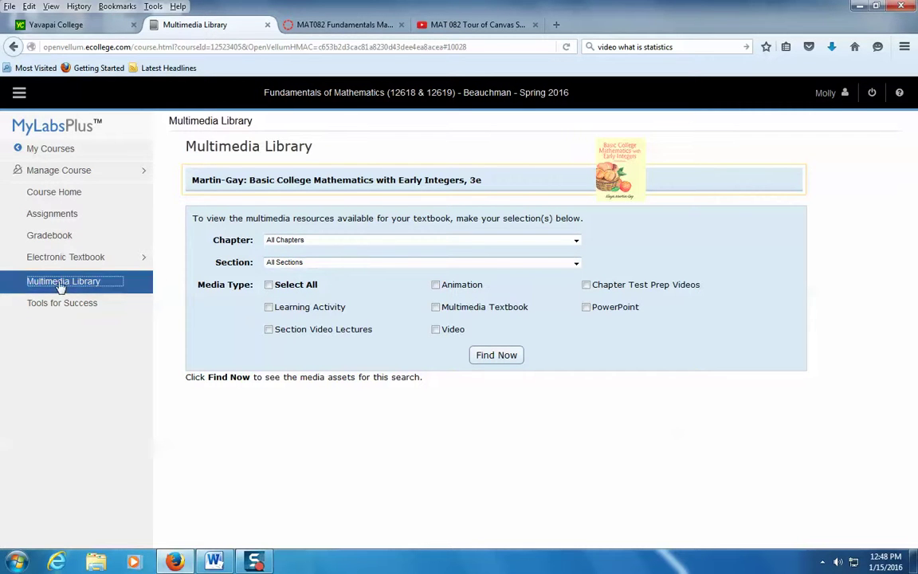
{"action": "left_click", "coordinate": [78, 304]}
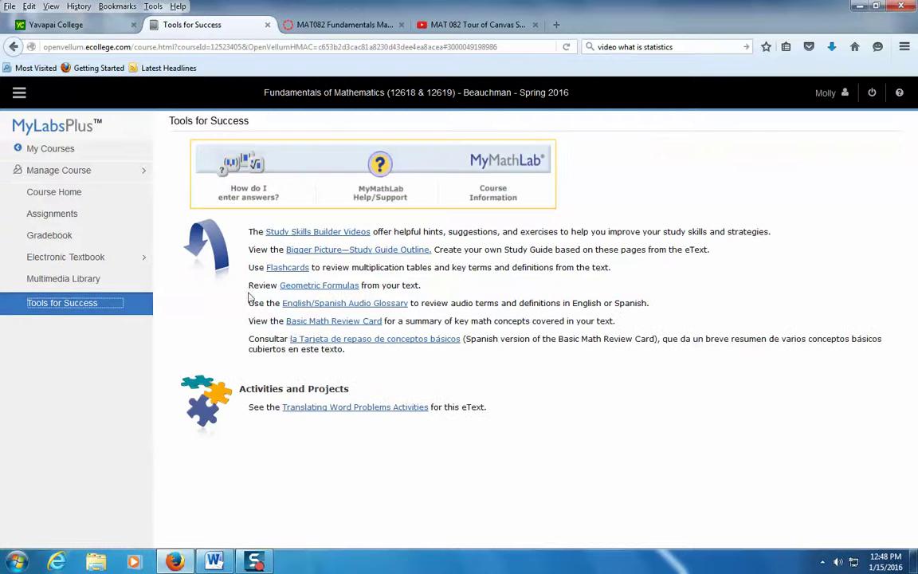
Show the course assignments in the instructor's Homework/Test Manager view and look through the full assignment list.
{"action": "left_click", "coordinate": [53, 216]}
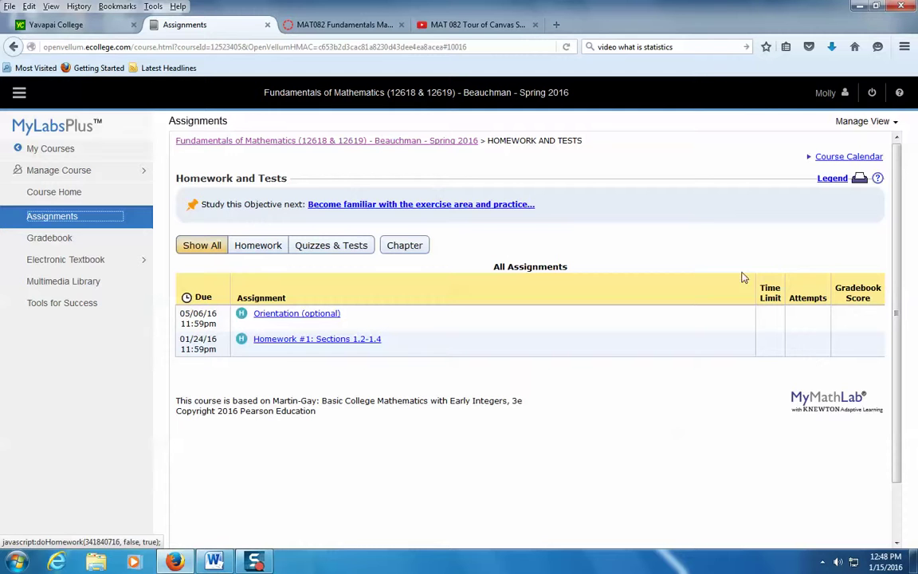
{"action": "left_click", "coordinate": [862, 122]}
{"action": "left_click", "coordinate": [832, 168]}
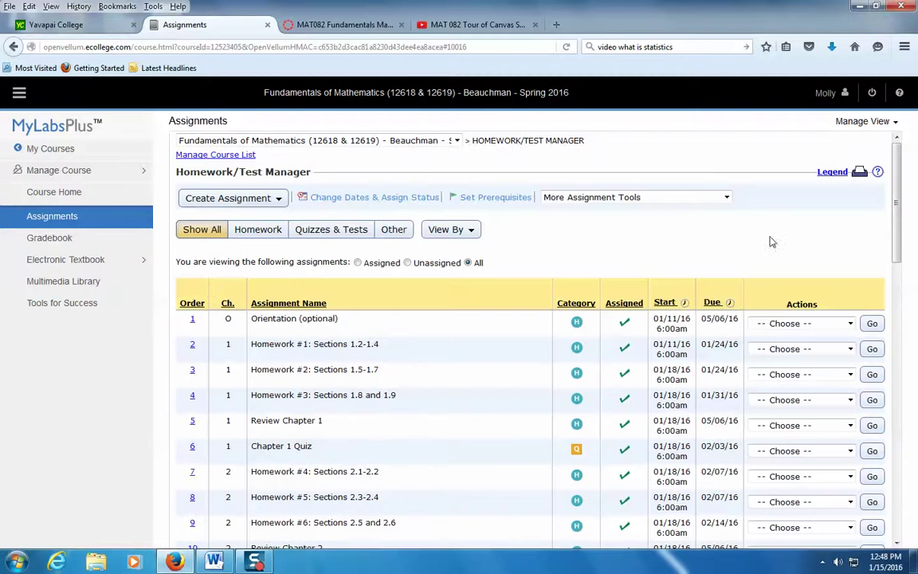
{"action": "left_click_drag", "start_coordinate": [905, 180], "coordinate": [913, 119]}
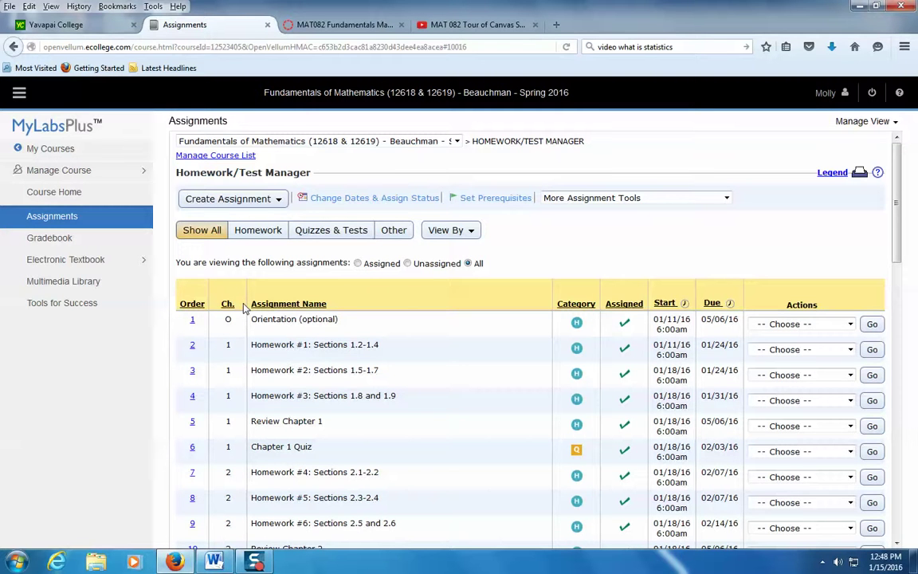
From the student assignment list, open Question 1 of Orientation (optional), advance through its first two parts, and leave the exercise.
{"action": "left_click", "coordinate": [59, 220]}
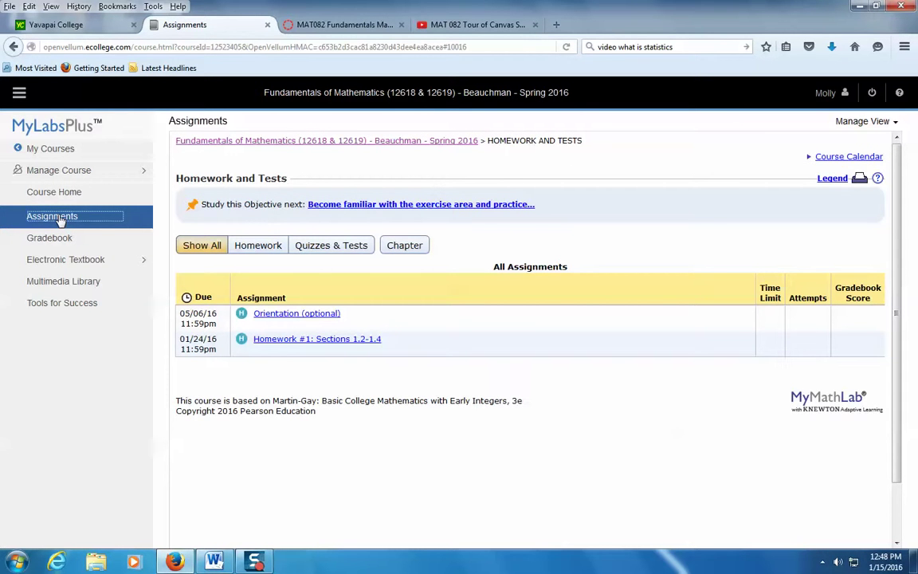
{"action": "left_click", "coordinate": [281, 315]}
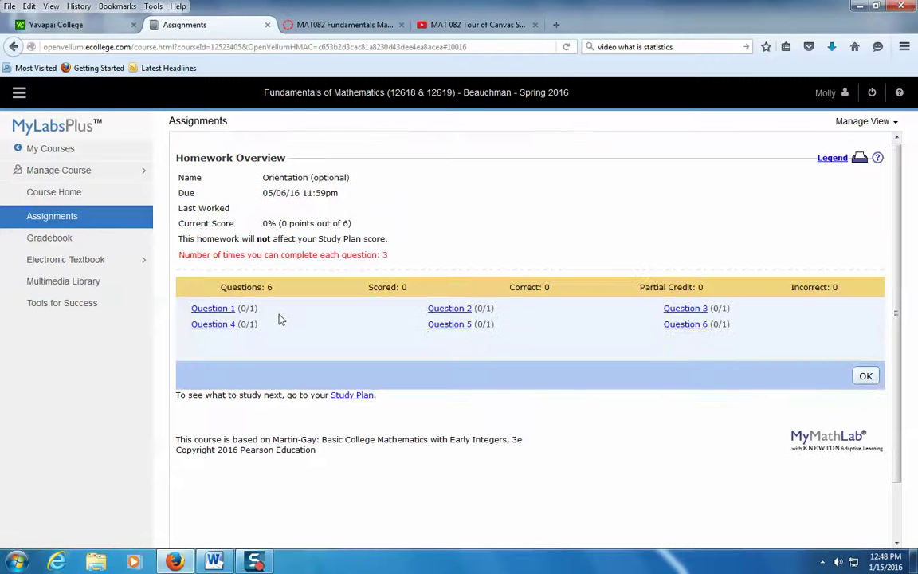
{"action": "left_click", "coordinate": [217, 312]}
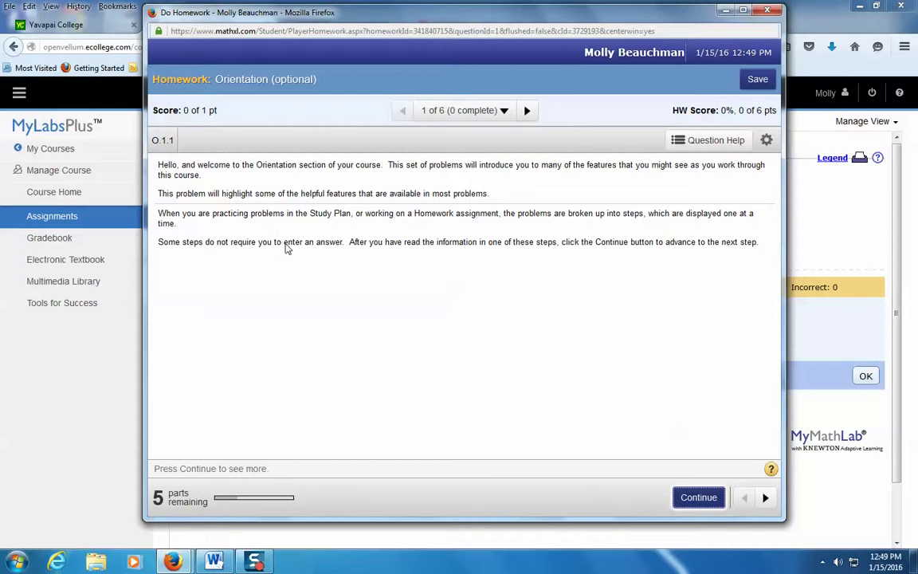
{"action": "left_click", "coordinate": [706, 498]}
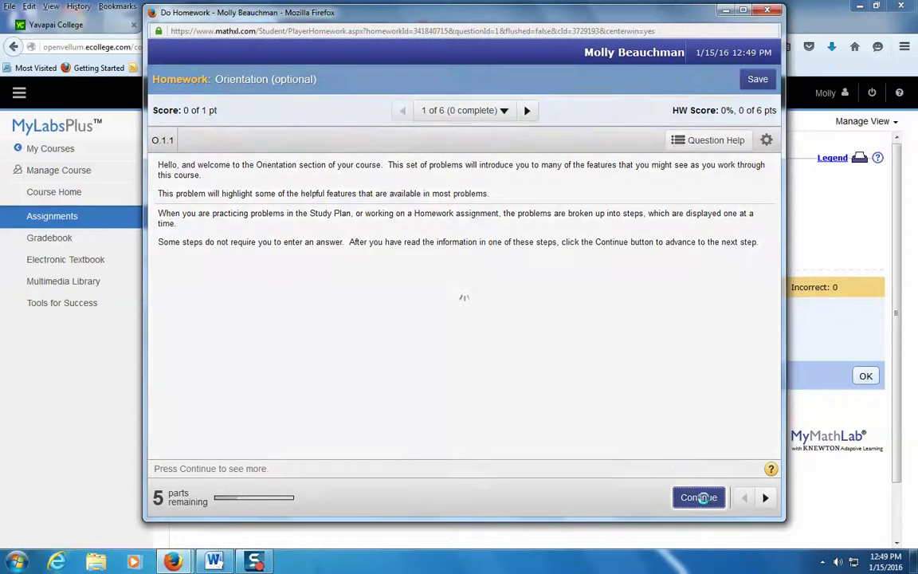
{"action": "left_click", "coordinate": [706, 498]}
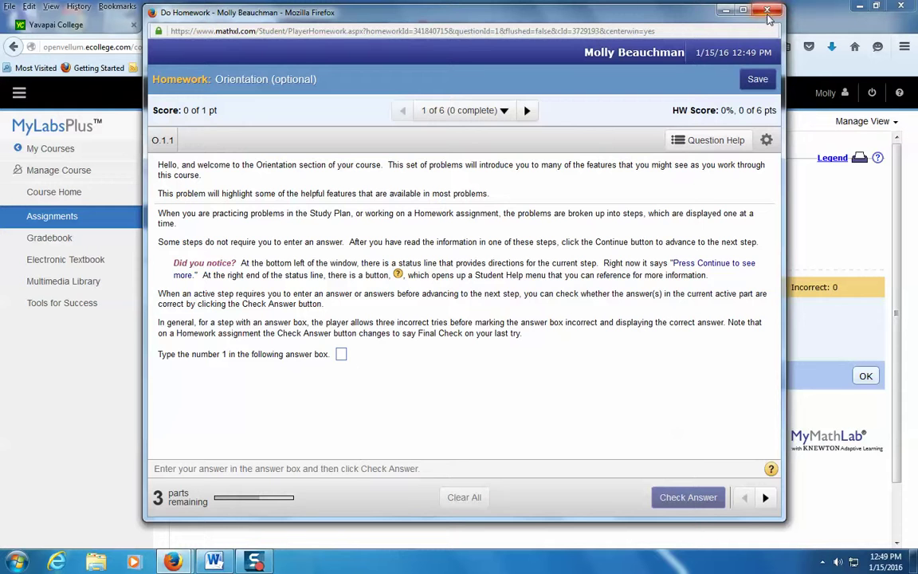
{"action": "left_click", "coordinate": [766, 9]}
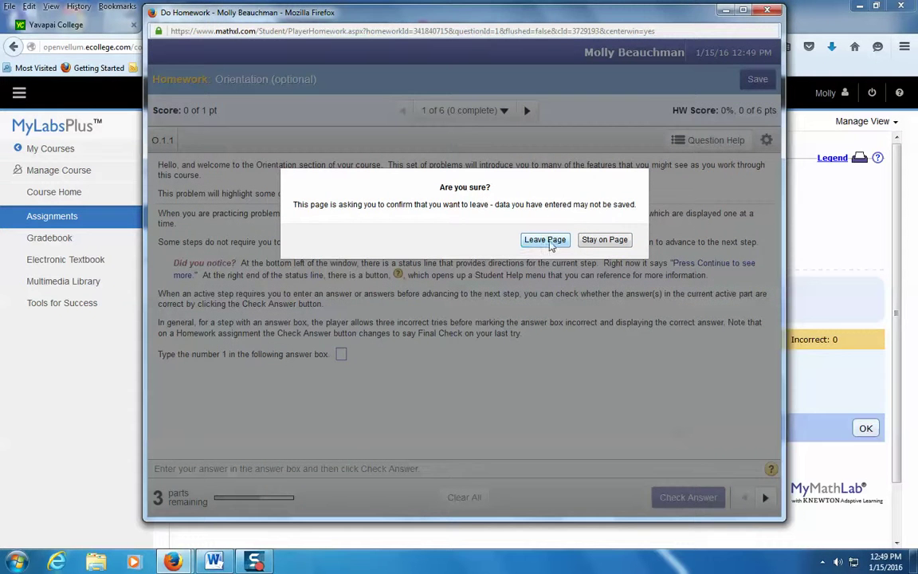
{"action": "left_click", "coordinate": [545, 240]}
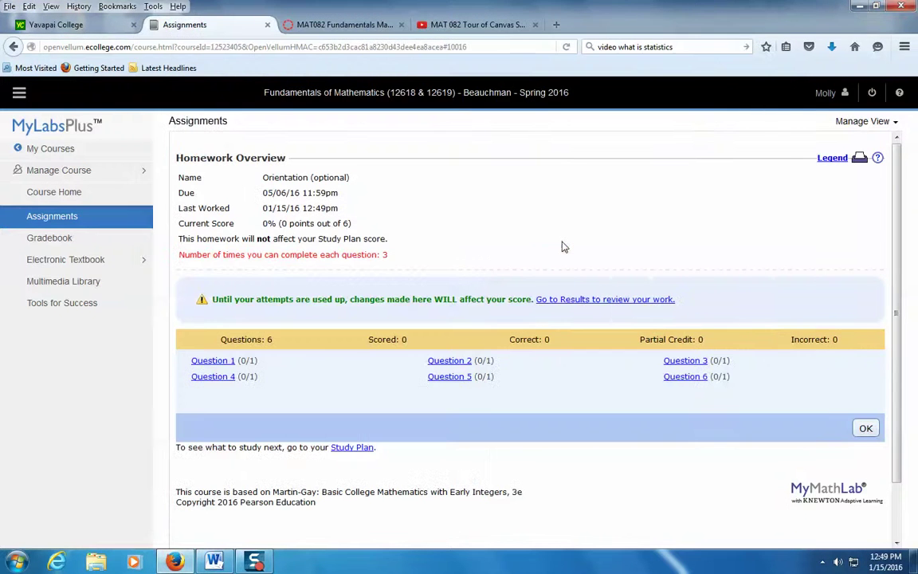
Return to the assignment list and open Question 1 of Homework #1: Sections 1.2-1.4.
{"action": "left_click", "coordinate": [51, 220]}
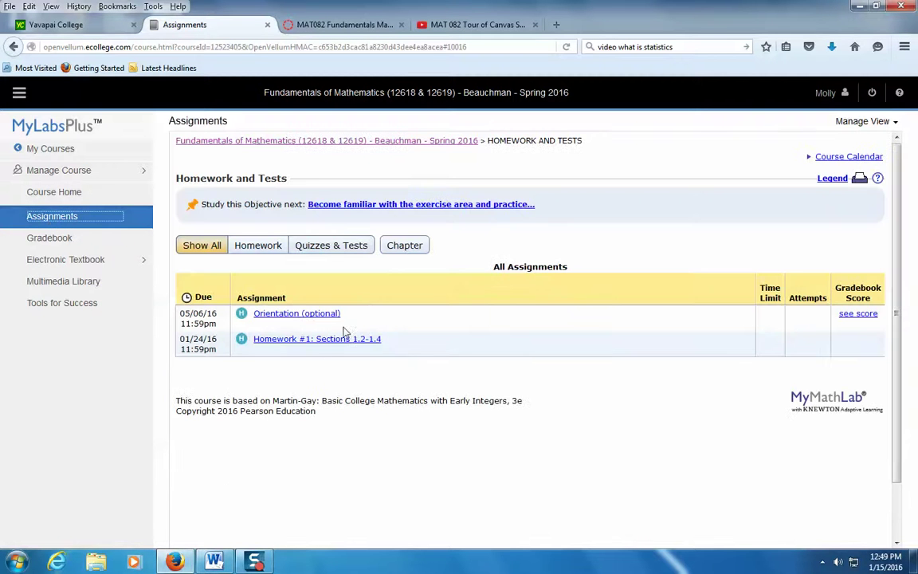
{"action": "left_click", "coordinate": [309, 341]}
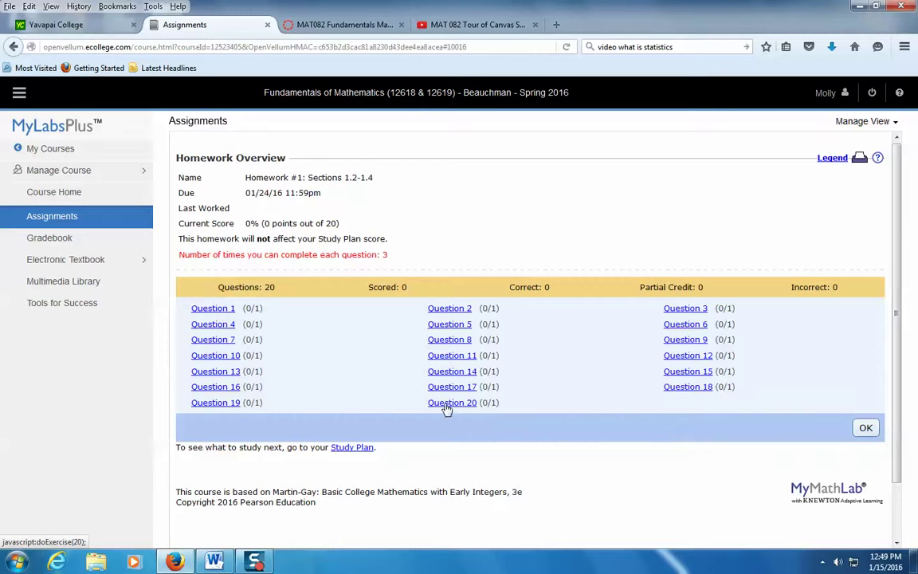
{"action": "left_click", "coordinate": [216, 311]}
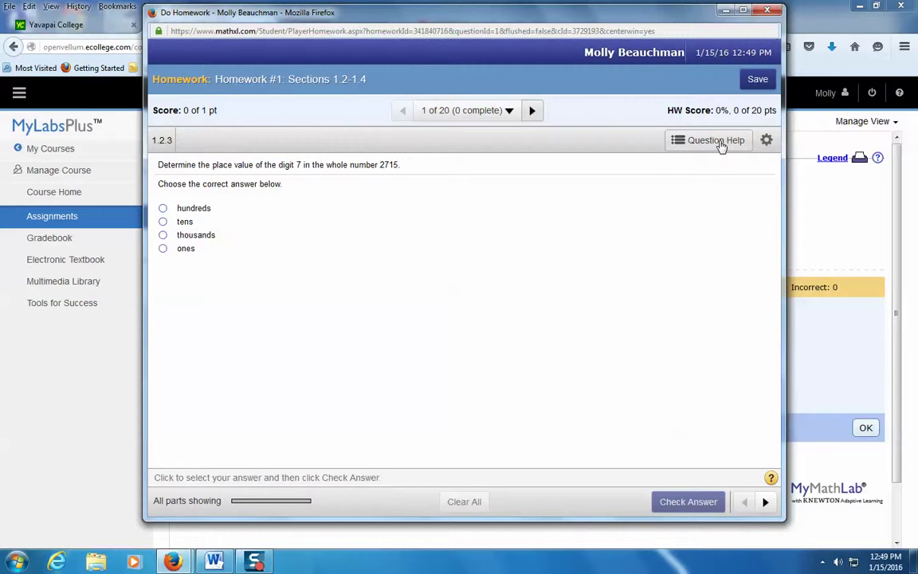
View the Help Me Solve This walkthrough for Question 1 and close it.
{"action": "left_click", "coordinate": [717, 143]}
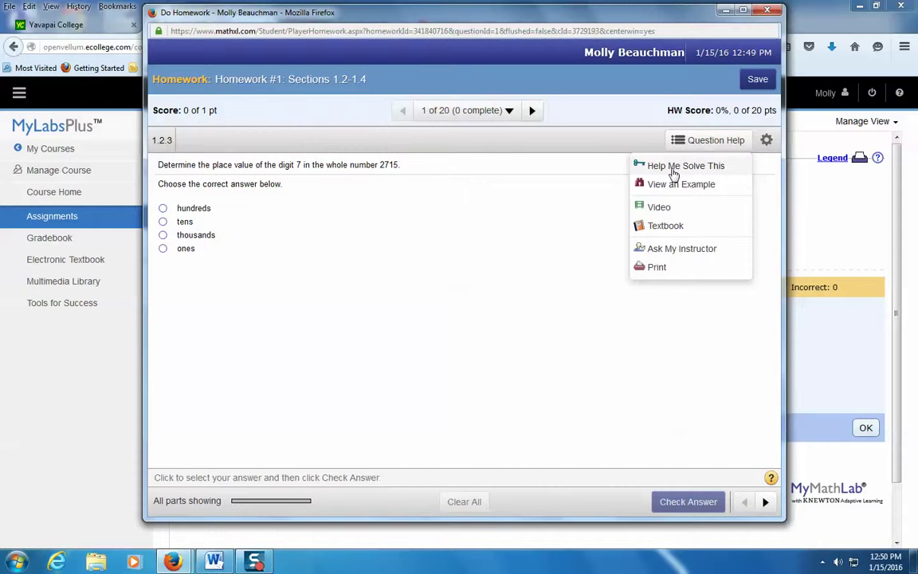
{"action": "left_click", "coordinate": [673, 174]}
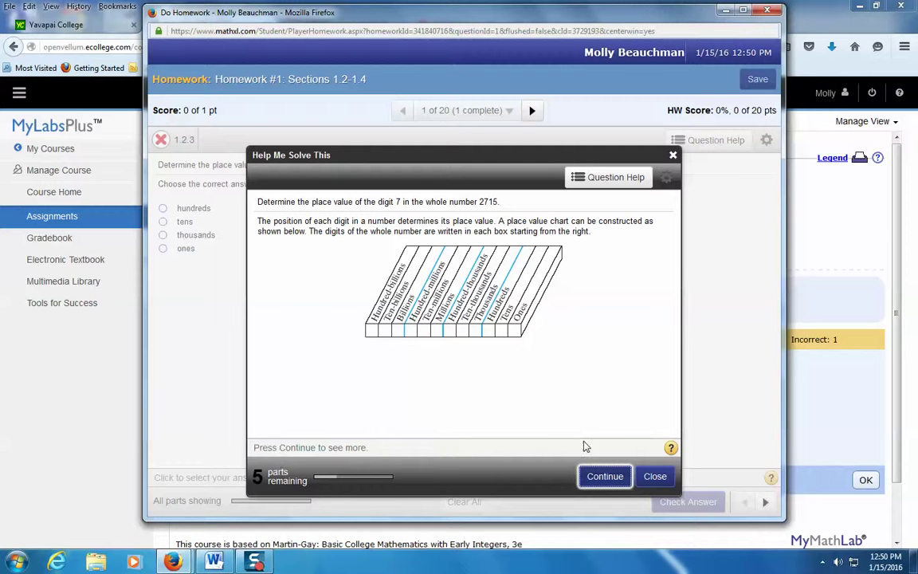
{"action": "left_click", "coordinate": [671, 156]}
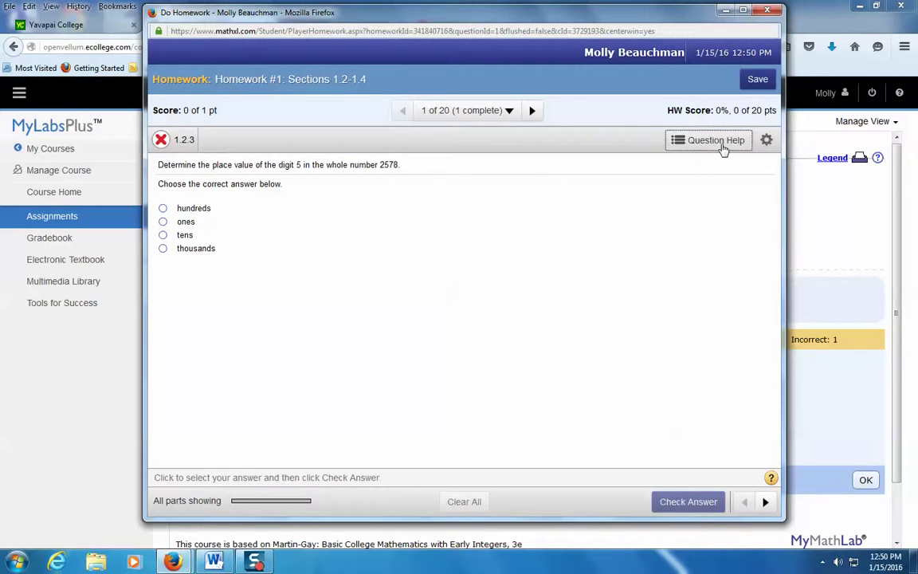
Open View an Example for Question 1, move its window clear of the answer choices, and close it.
{"action": "left_click", "coordinate": [727, 146]}
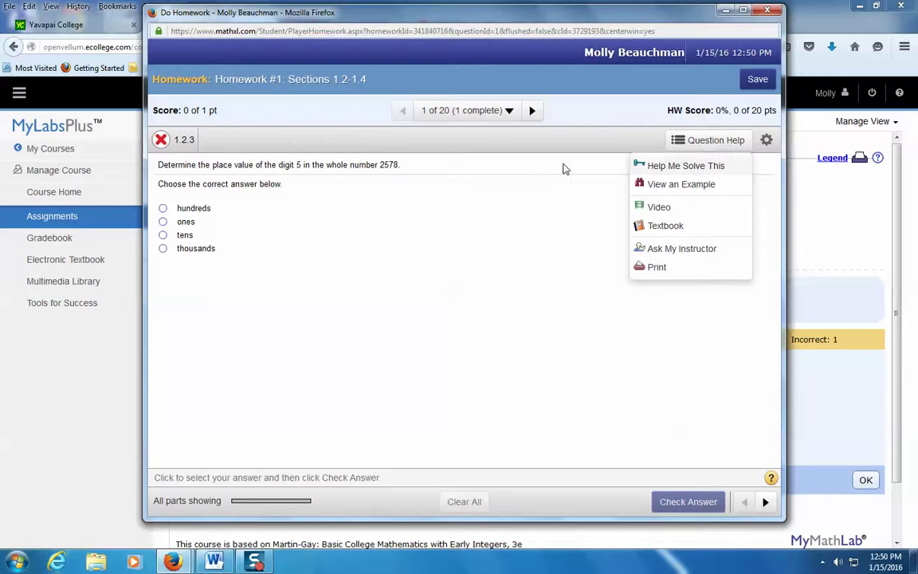
{"action": "left_click", "coordinate": [666, 185]}
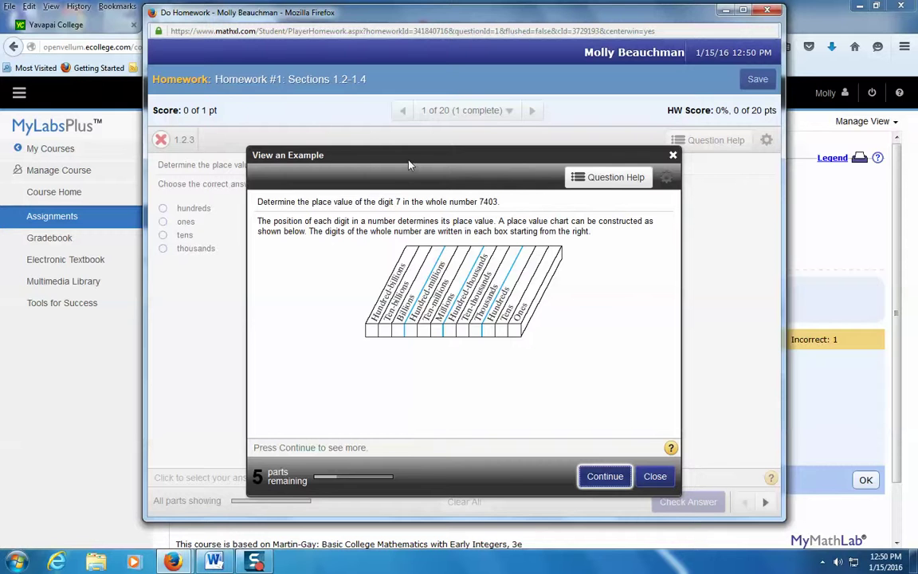
{"action": "left_click_drag", "start_coordinate": [408, 164], "coordinate": [507, 184]}
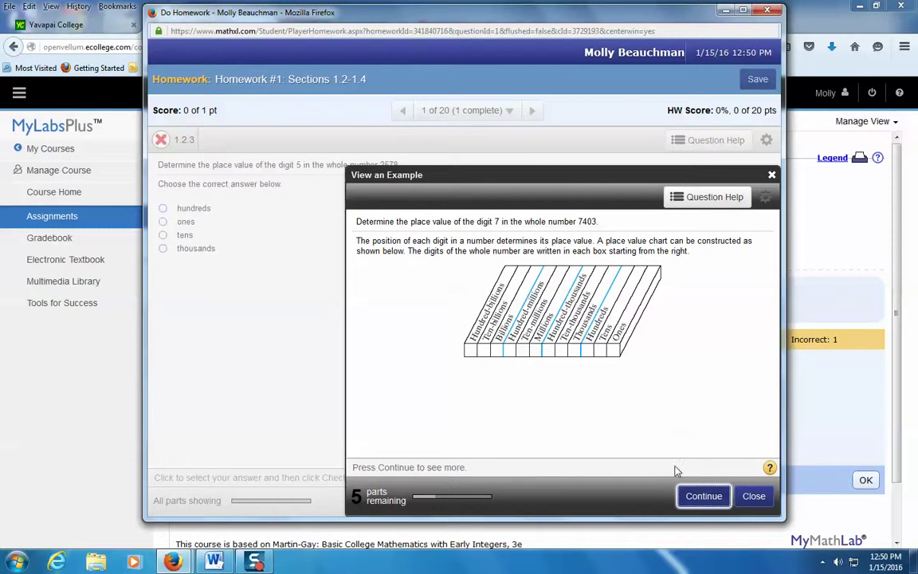
{"action": "left_click", "coordinate": [754, 495]}
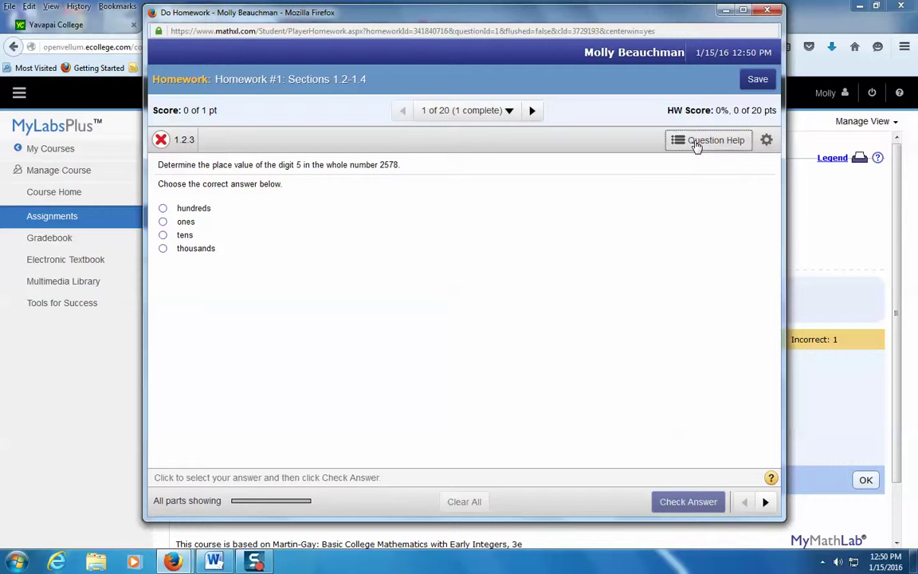
Open the help video for Question 1, play it briefly, and close its window.
{"action": "left_click", "coordinate": [693, 142]}
{"action": "left_click", "coordinate": [663, 208]}
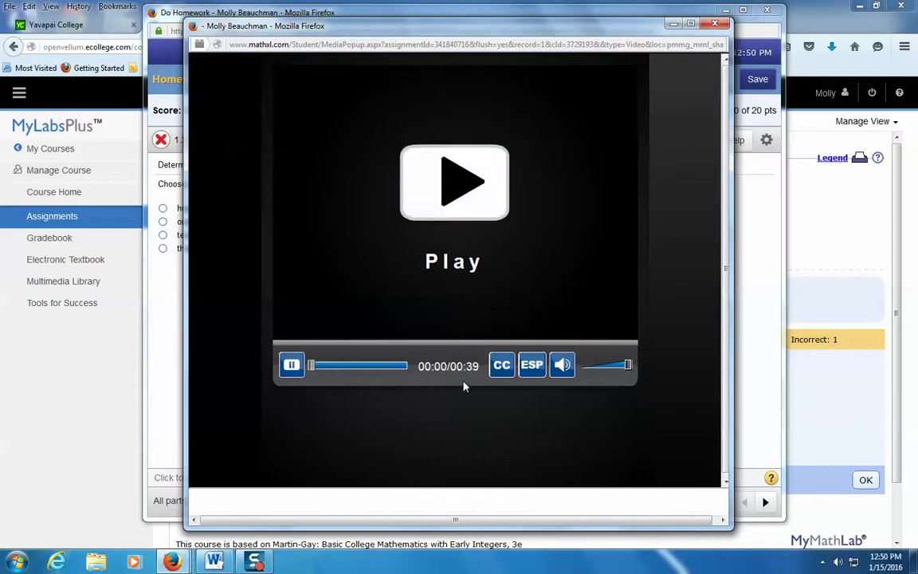
{"action": "left_click", "coordinate": [459, 184]}
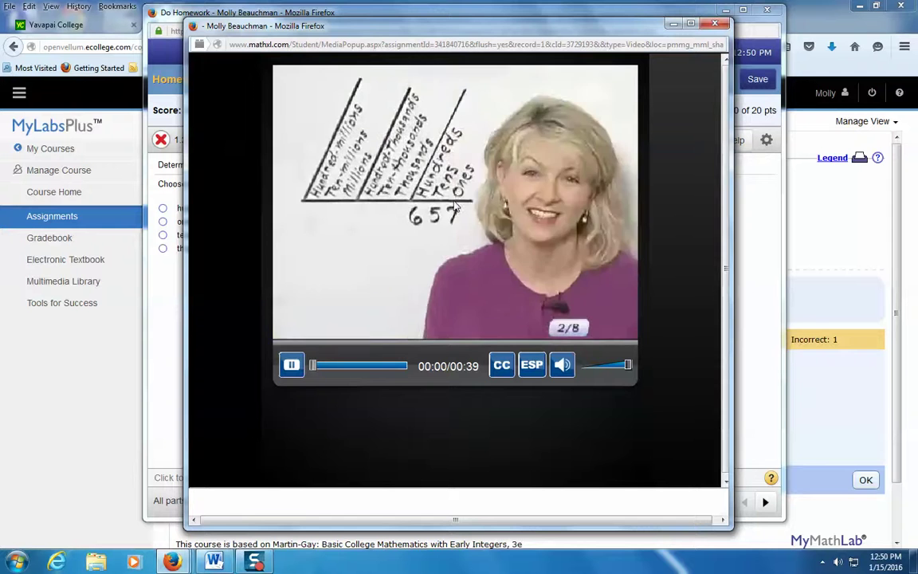
{"action": "left_click", "coordinate": [714, 25]}
View the textbook page linked to Question 1 and close the eText window.
{"action": "left_click", "coordinate": [702, 150]}
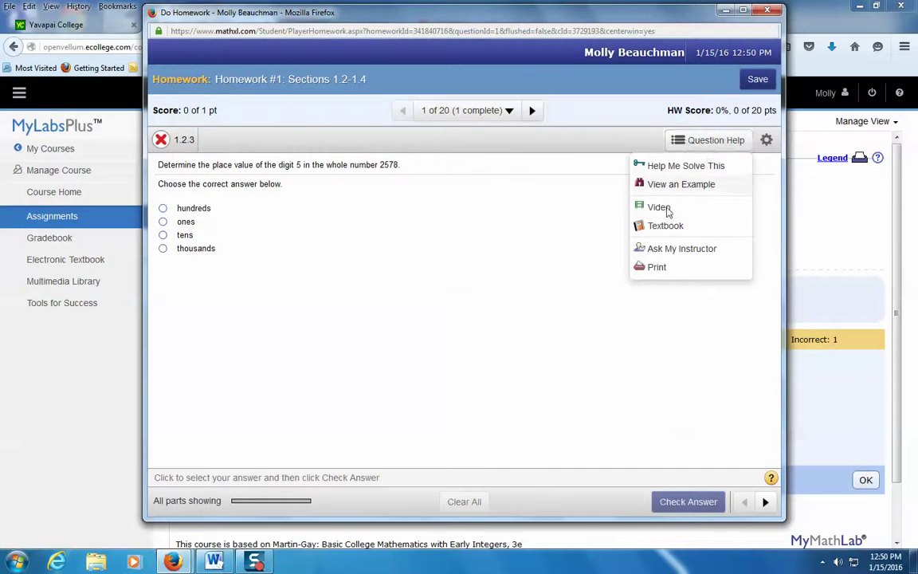
{"action": "left_click", "coordinate": [667, 229]}
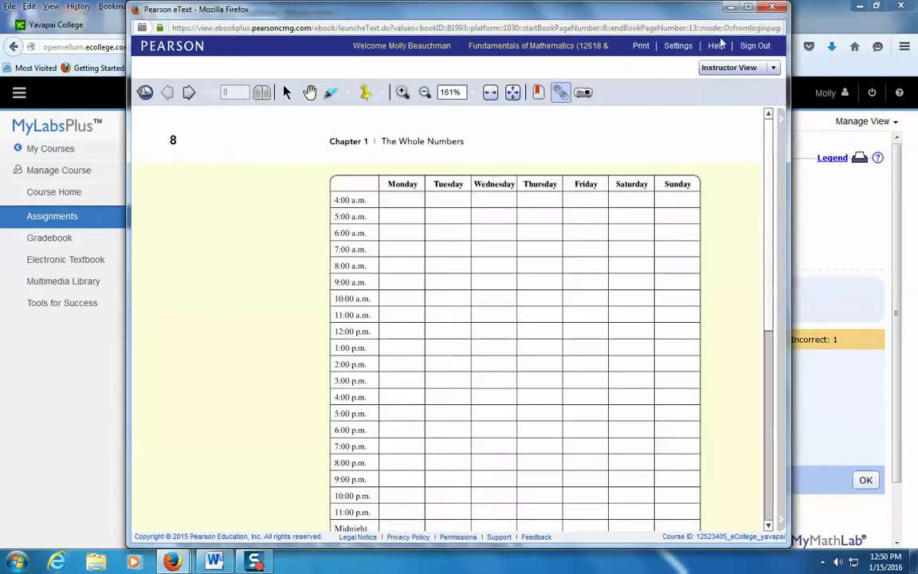
{"action": "left_click", "coordinate": [772, 8]}
Send the instructor the message "I tried.....and need help with...." about Question 1 and close the message window.
{"action": "left_click", "coordinate": [698, 142]}
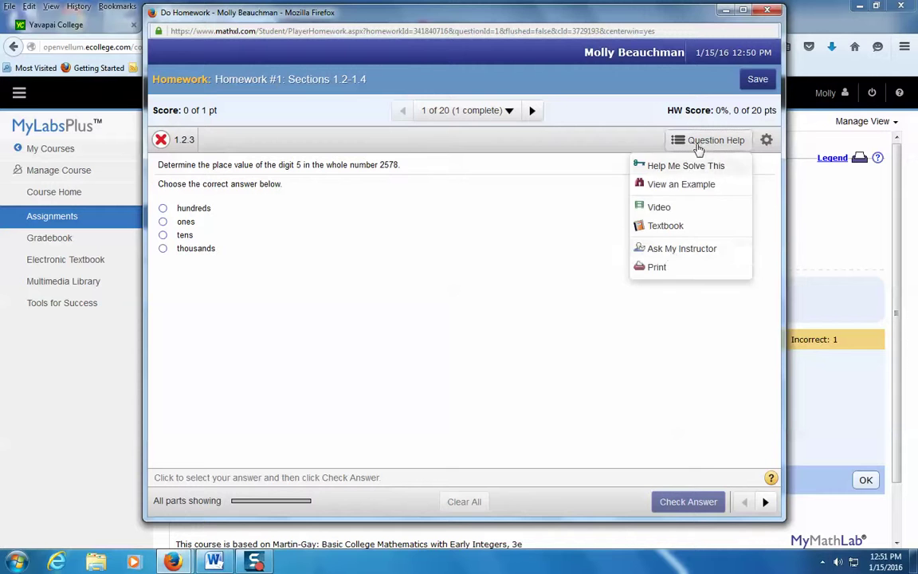
{"action": "left_click", "coordinate": [667, 248]}
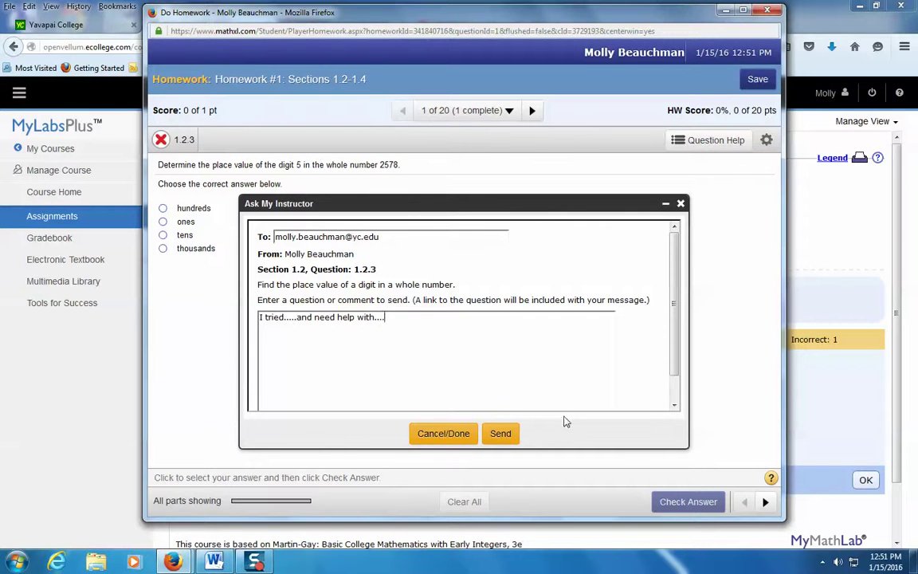
{"action": "left_click", "coordinate": [500, 434]}
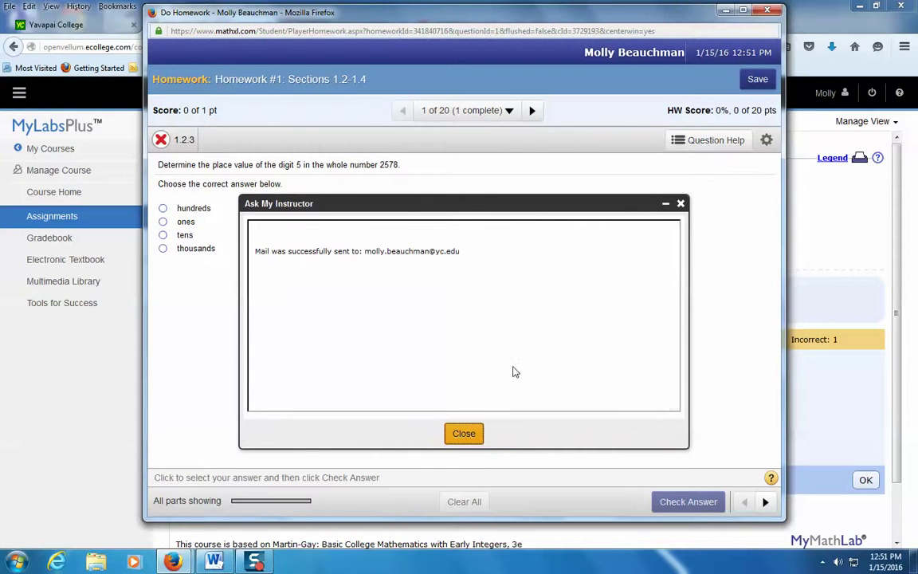
{"action": "left_click", "coordinate": [463, 432]}
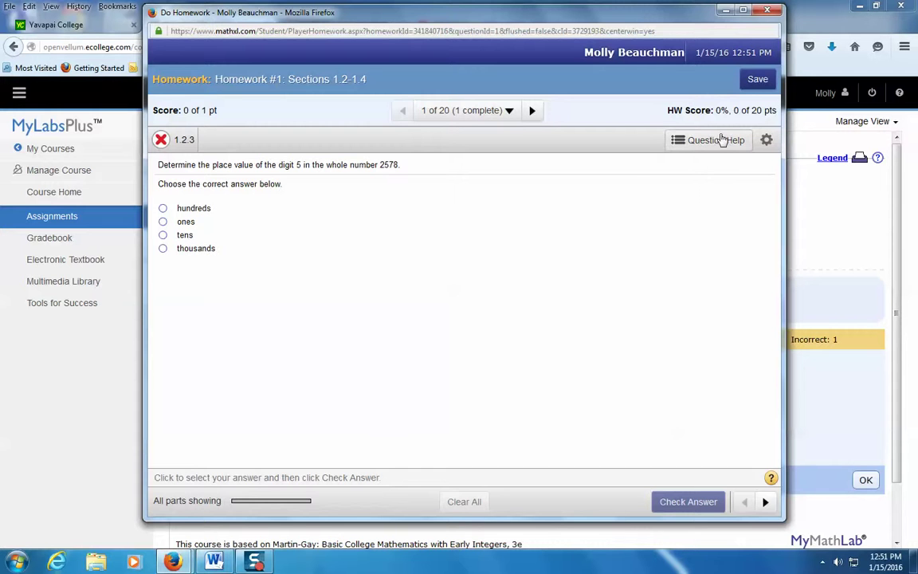
View the print options for Question 1 and close them without printing.
{"action": "left_click", "coordinate": [717, 140]}
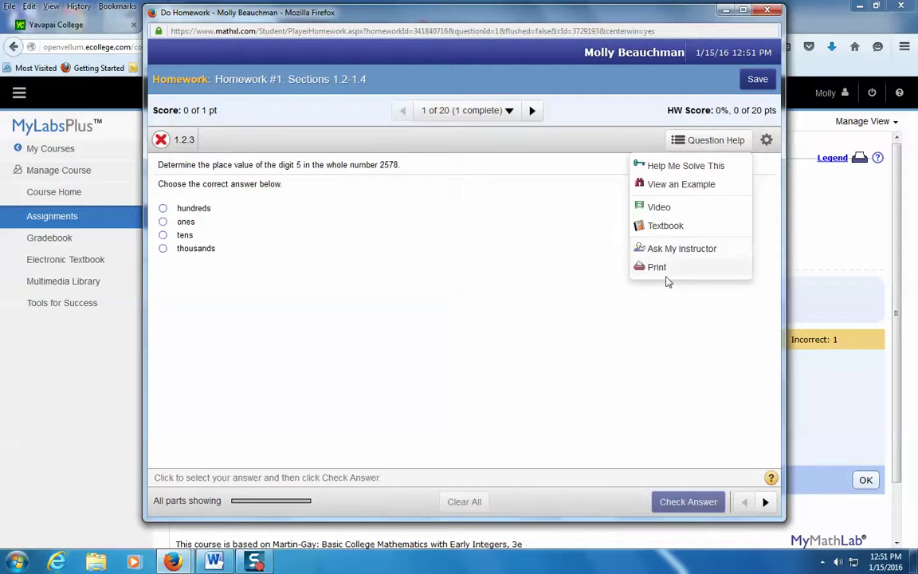
{"action": "left_click", "coordinate": [655, 268]}
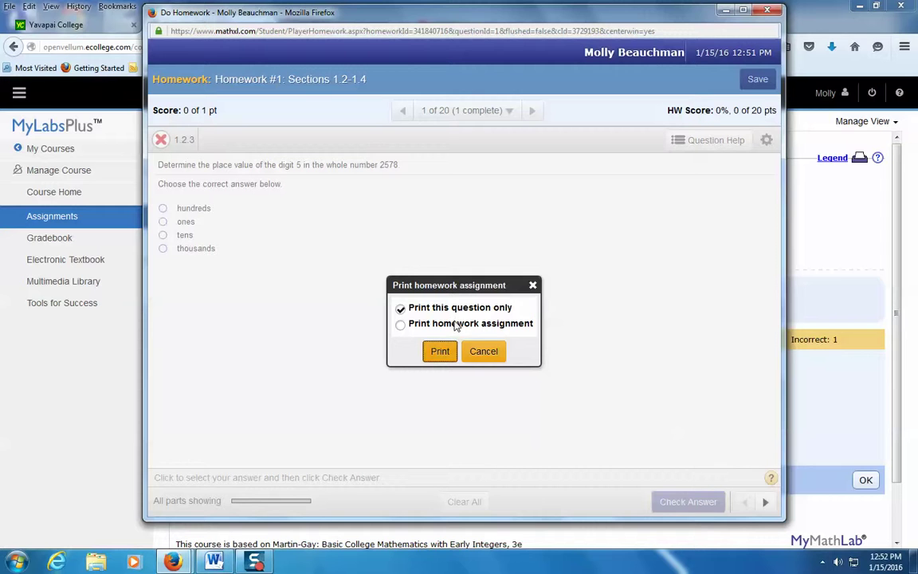
{"action": "left_click", "coordinate": [533, 286]}
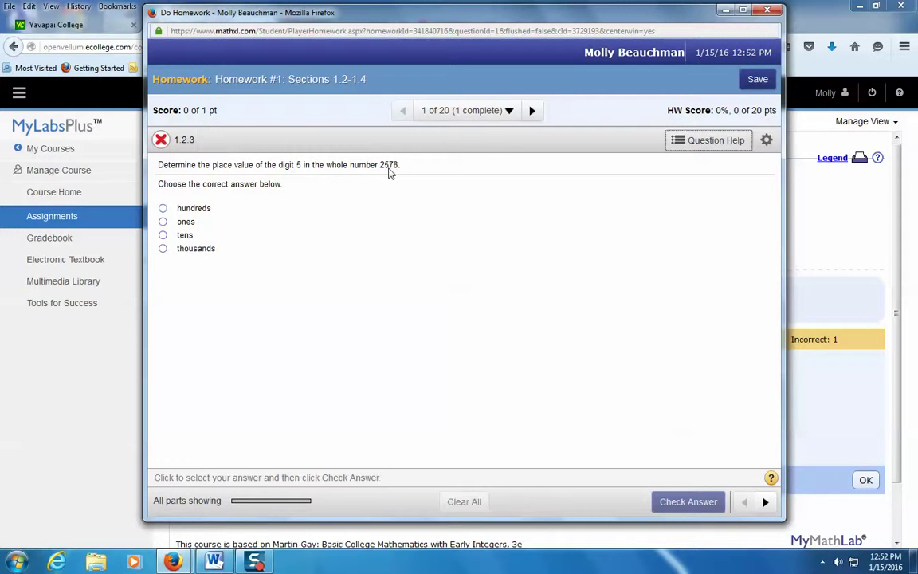
Answer Question 1 with "hundreds", check it, and advance to the following question.
{"action": "left_click", "coordinate": [162, 209]}
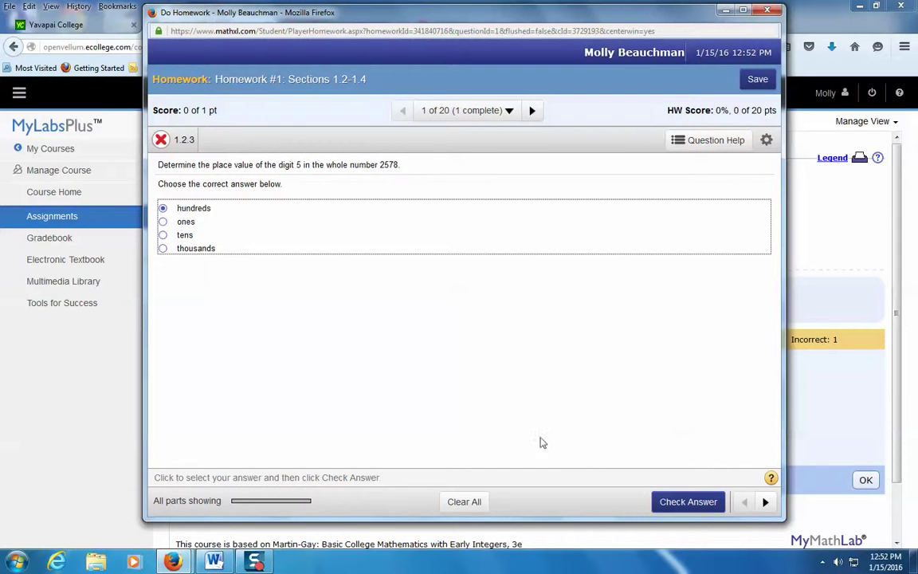
{"action": "left_click", "coordinate": [678, 502]}
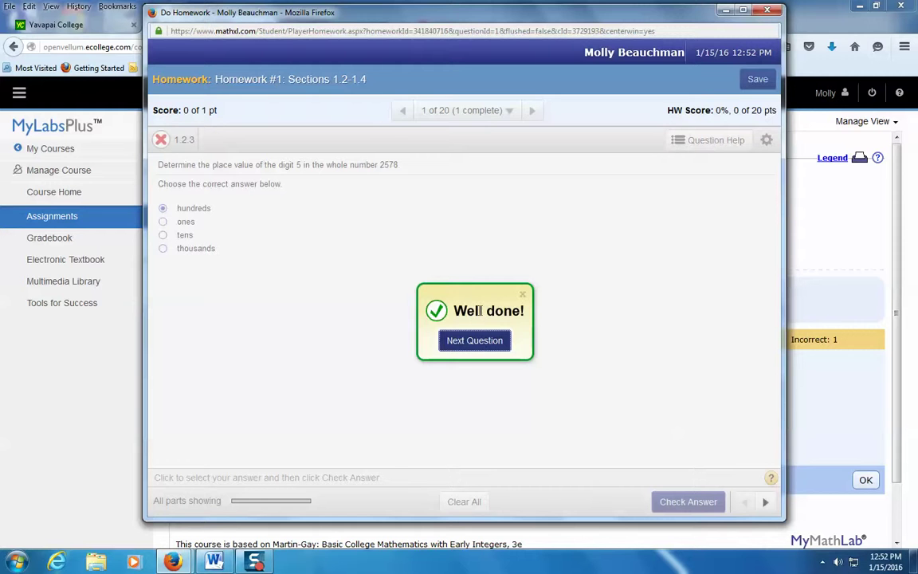
{"action": "left_click", "coordinate": [474, 343]}
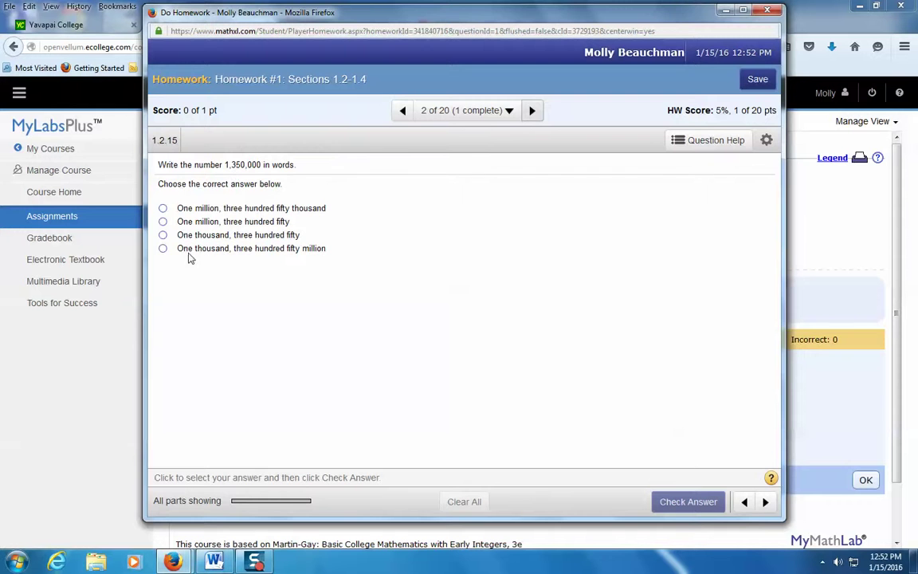
Check "One thousand, three hundred fifty million" as the first answer to Question 2 and dismiss the feedback.
{"action": "left_click", "coordinate": [163, 249]}
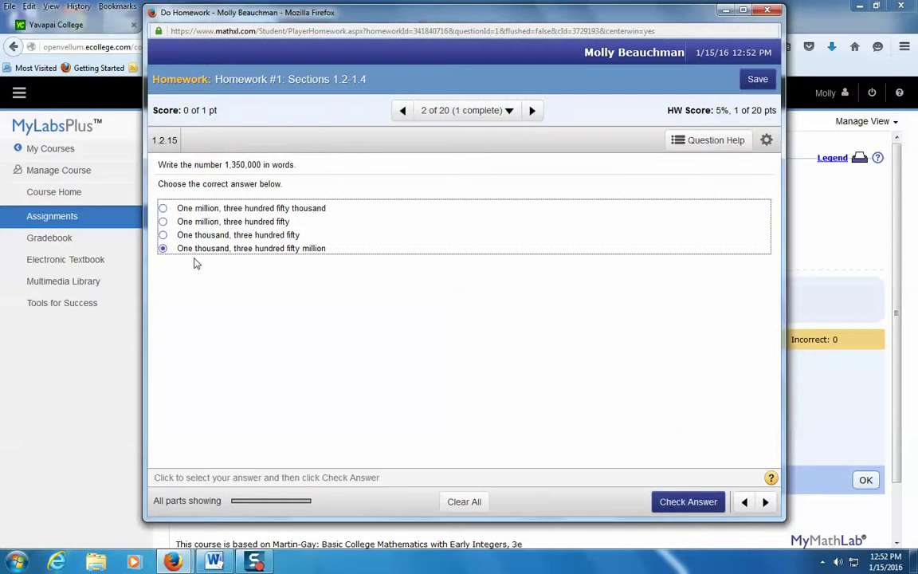
{"action": "left_click", "coordinate": [692, 502]}
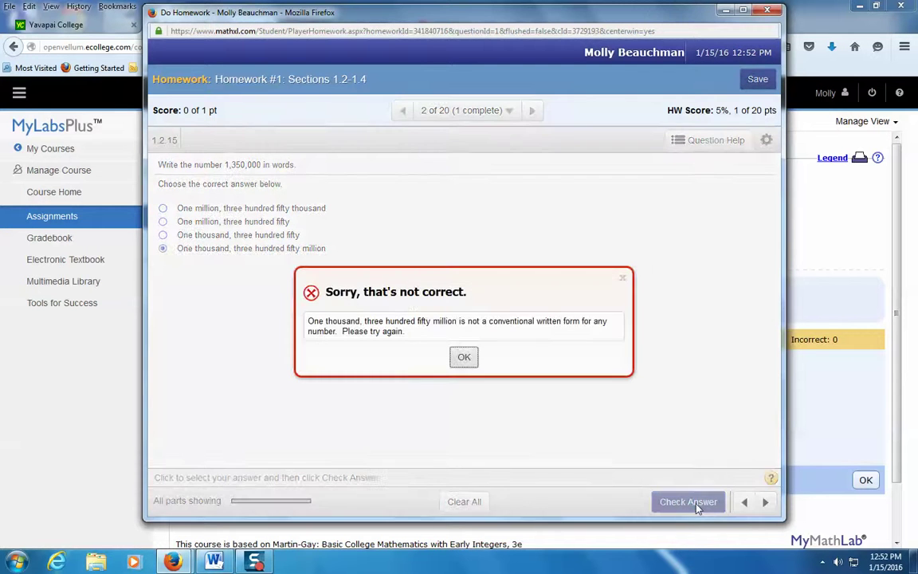
{"action": "left_click", "coordinate": [464, 359]}
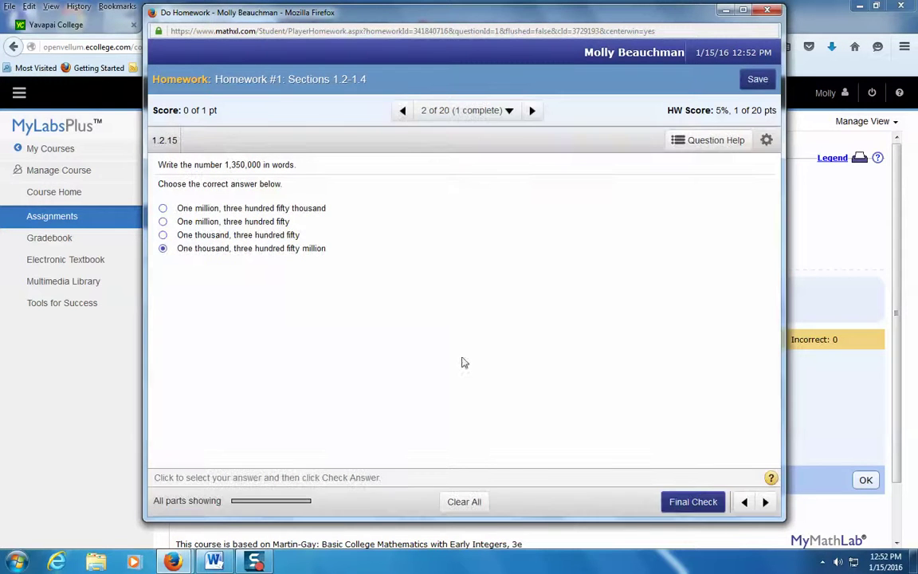
Submit "One thousand, three hundred fifty" as the final answer to Question 2 and load a similar question.
{"action": "left_click", "coordinate": [162, 235]}
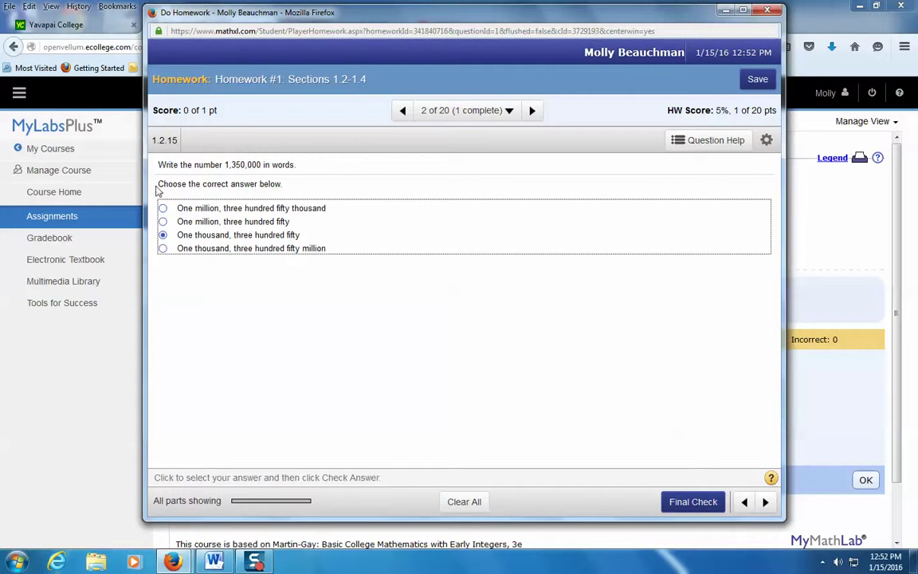
{"action": "left_click", "coordinate": [687, 502]}
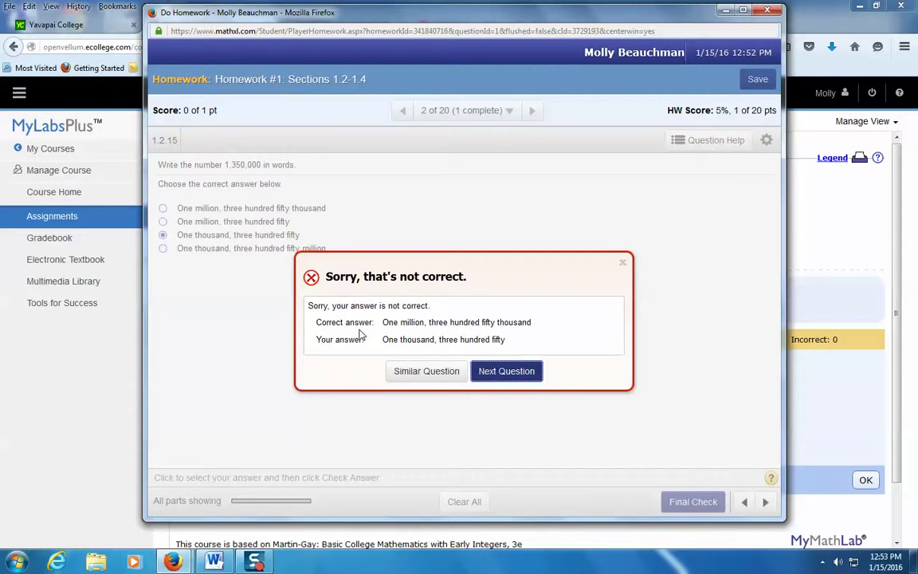
{"action": "left_click", "coordinate": [426, 371]}
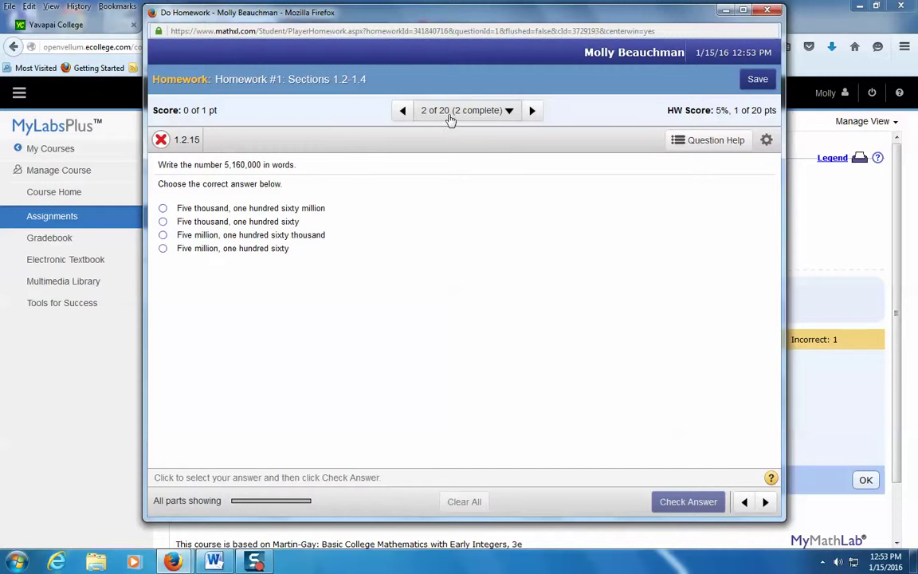
Leave the current exercise and open Question 14 from the Homework #1 overview.
{"action": "left_click", "coordinate": [767, 12]}
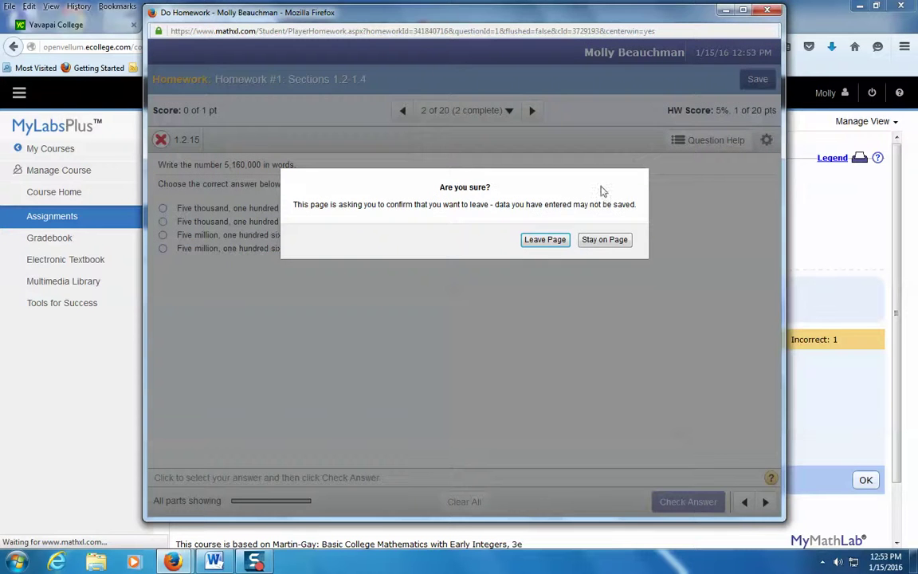
{"action": "left_click", "coordinate": [545, 240]}
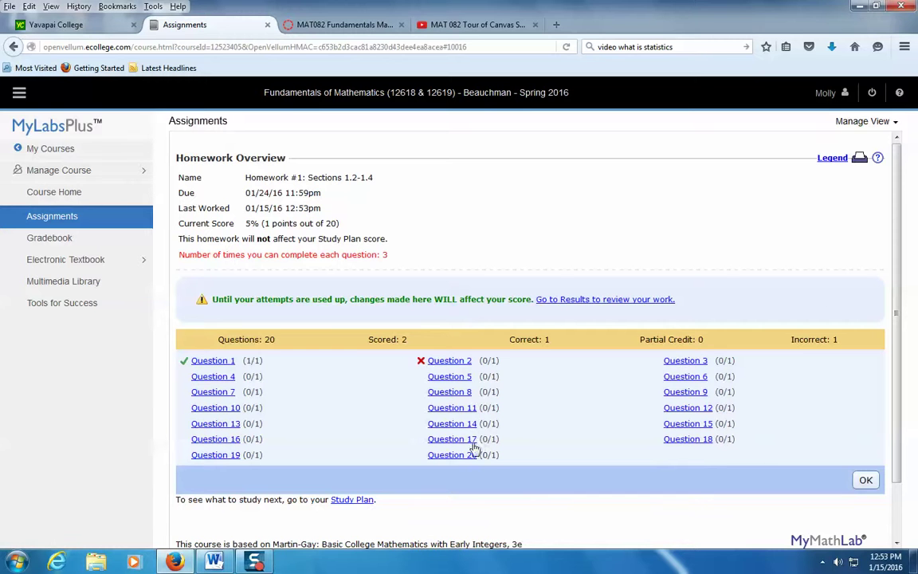
{"action": "left_click", "coordinate": [451, 424]}
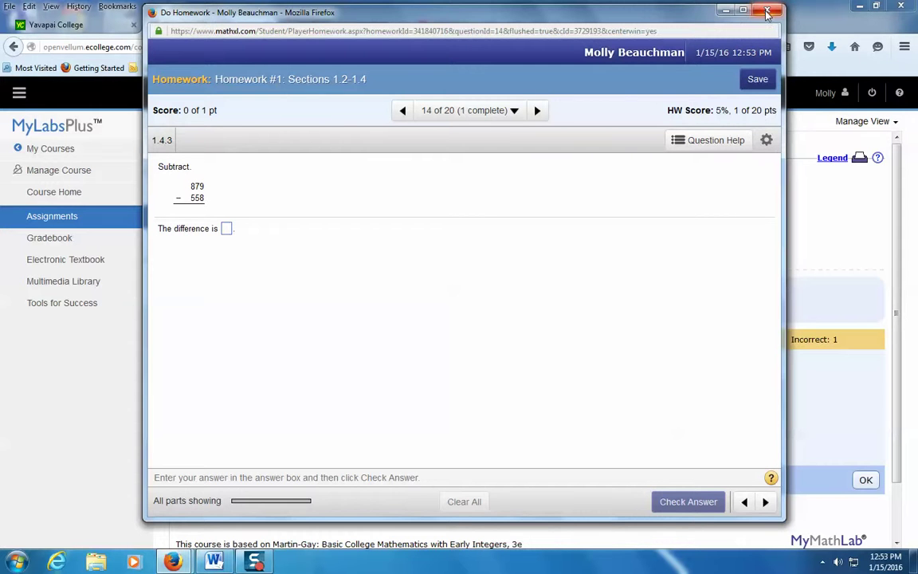
Enter 227 as the difference in Question 14, check the answer, and dismiss the feedback.
{"action": "left_click", "coordinate": [225, 230]}
{"action": "type", "text": "227"}
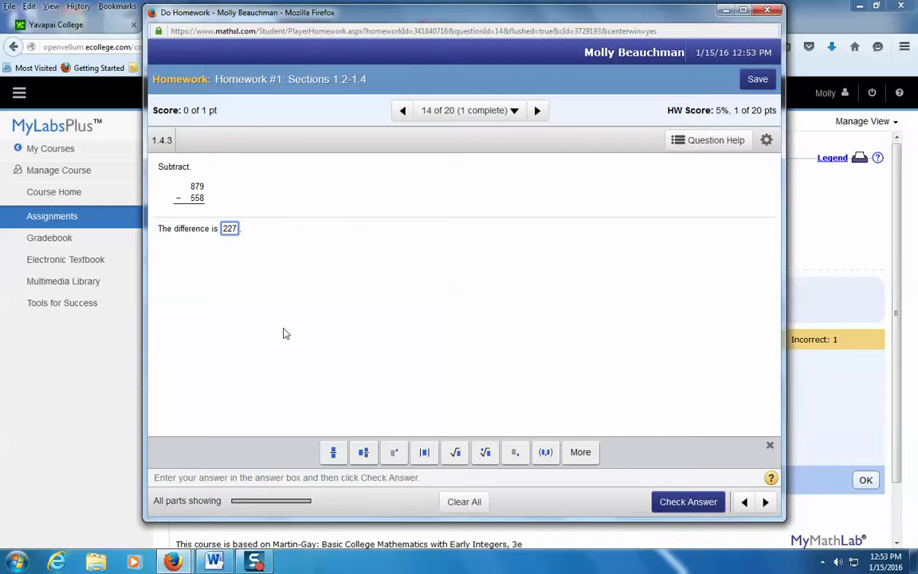
{"action": "left_click", "coordinate": [660, 508]}
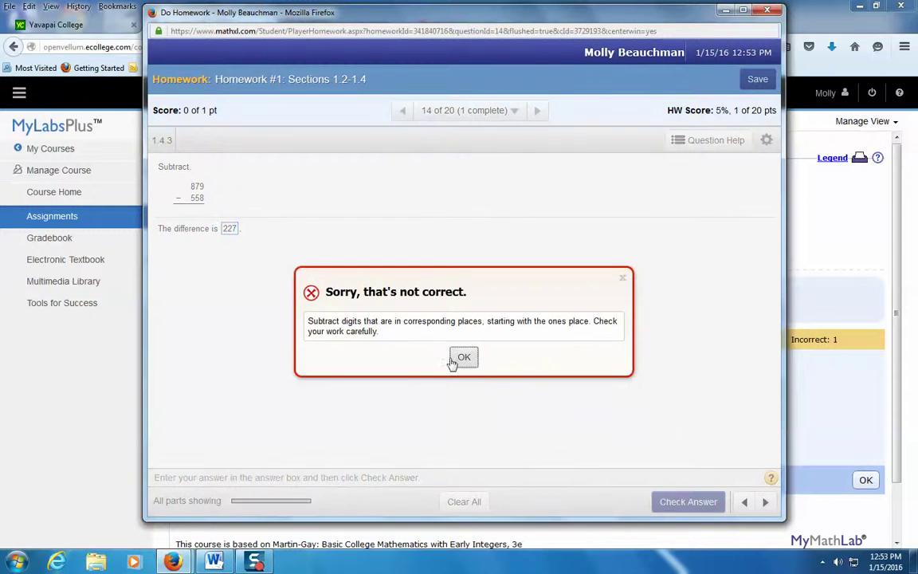
{"action": "left_click", "coordinate": [463, 358]}
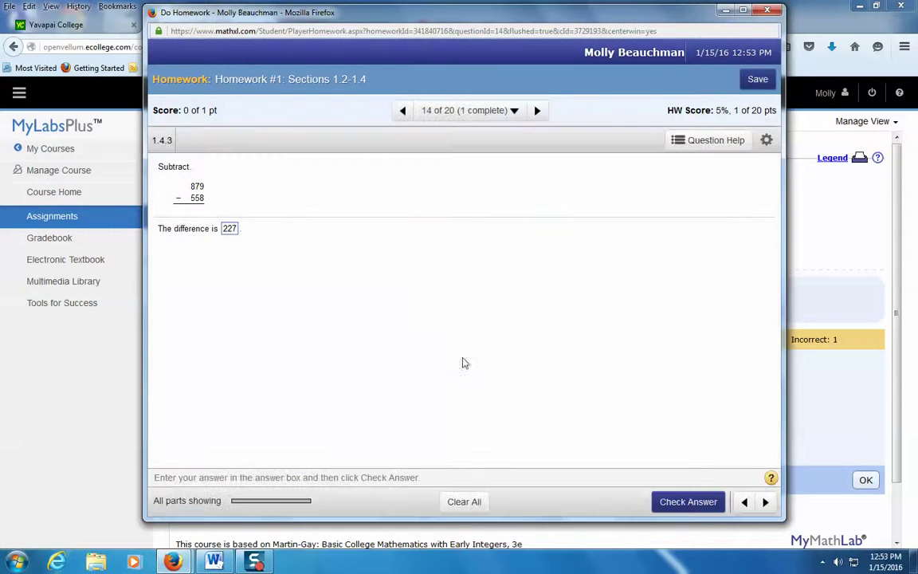
Insert a fraction template after 227 in the answer, with a mixed-number template in its numerator.
{"action": "left_click", "coordinate": [231, 230]}
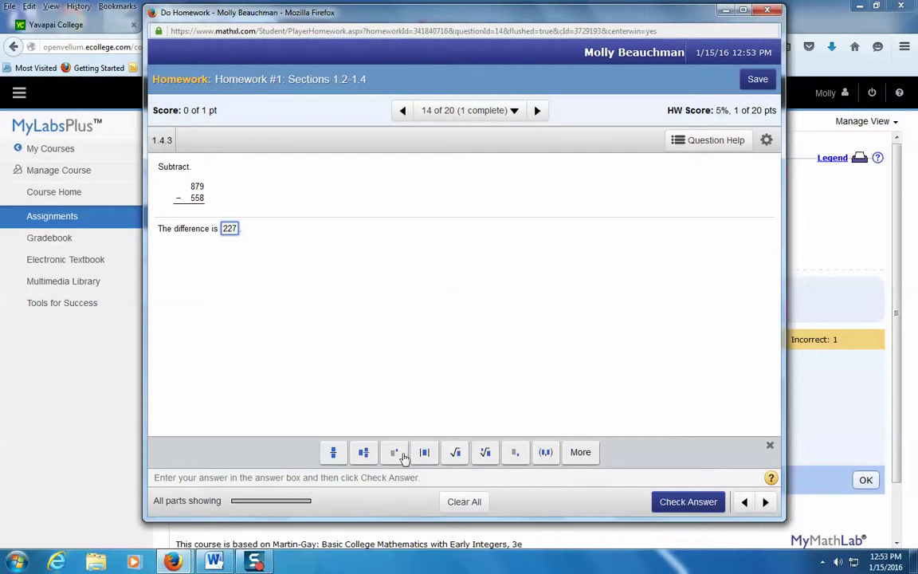
{"action": "left_click", "coordinate": [333, 453]}
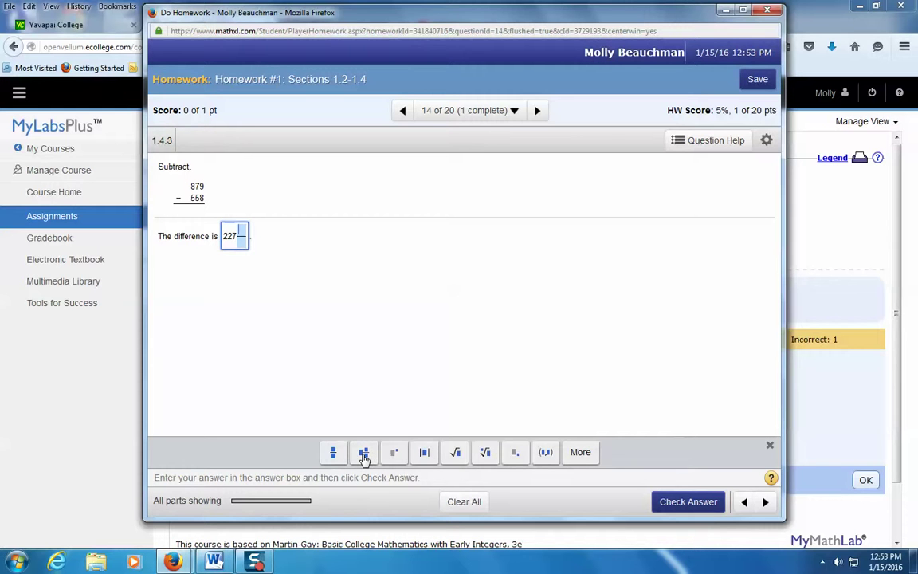
{"action": "left_click", "coordinate": [363, 452]}
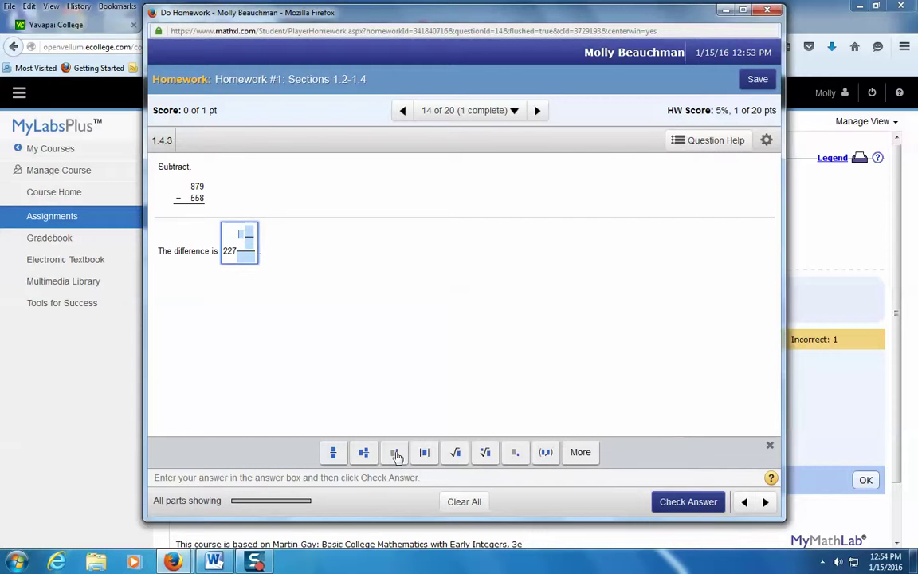
Replace the entire Question 14 answer with the absolute value |7|, check it, and dismiss the feedback.
{"action": "left_click_drag", "start_coordinate": [215, 211], "coordinate": [253, 249]}
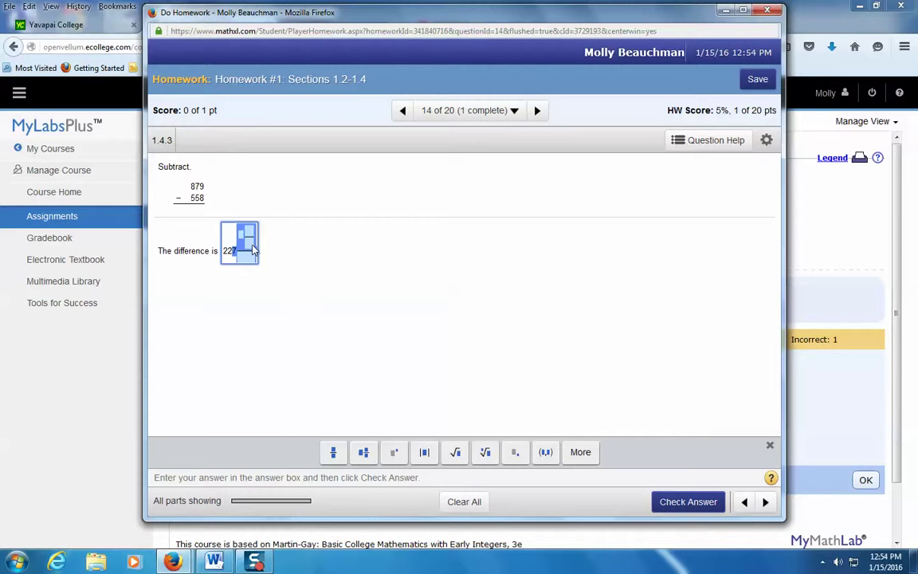
{"action": "key", "text": "BackSpace"}
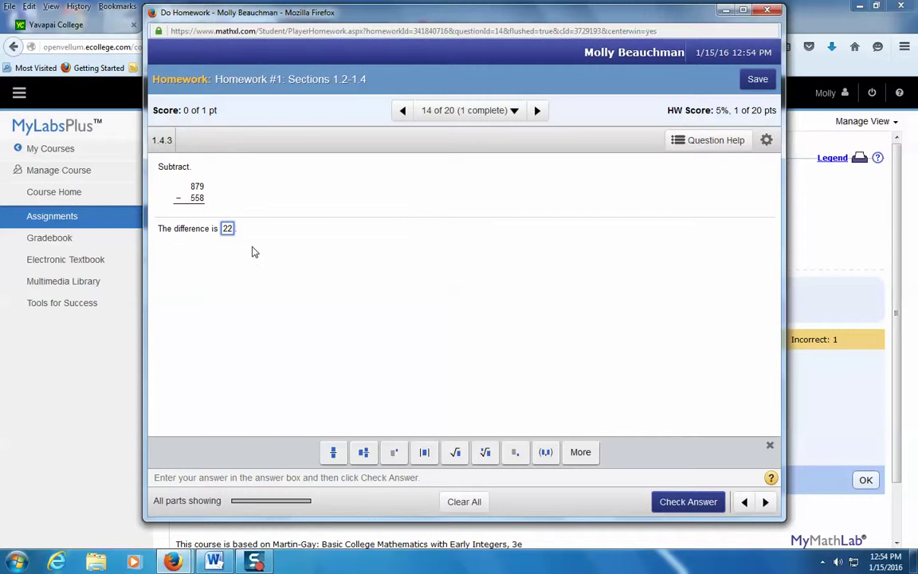
{"action": "key", "text": "BackSpace"}
{"action": "key", "text": "BackSpace"}
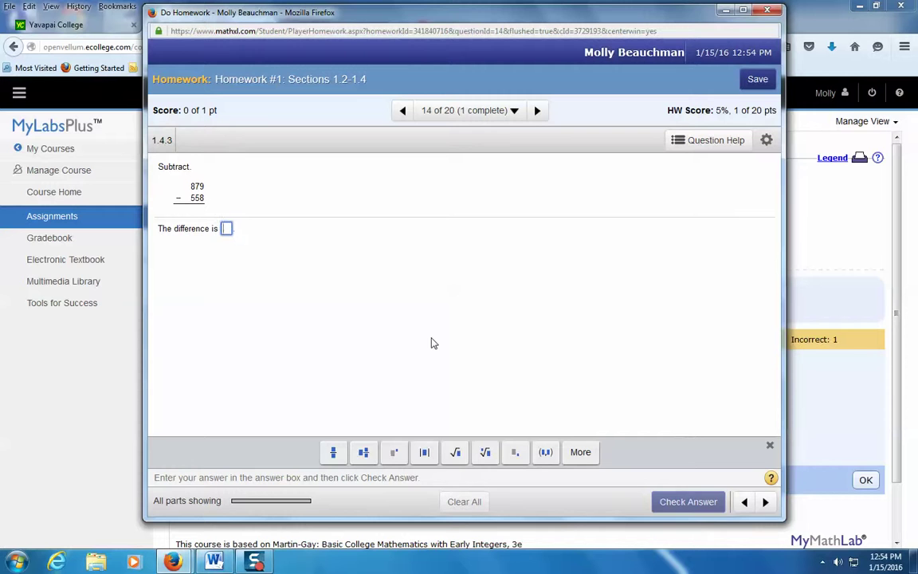
{"action": "left_click", "coordinate": [424, 452]}
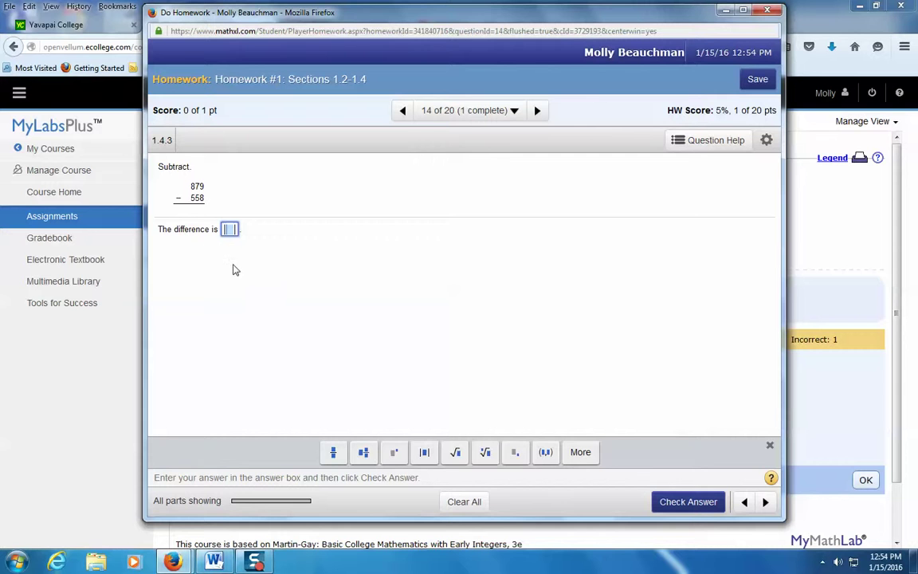
{"action": "left_click", "coordinate": [229, 230]}
{"action": "type", "text": "7"}
{"action": "left_click", "coordinate": [678, 502]}
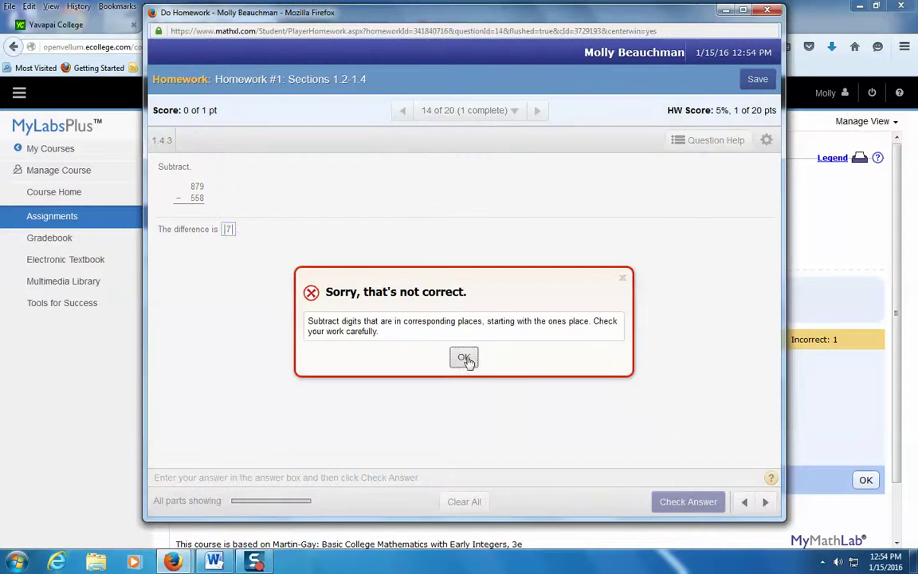
{"action": "left_click", "coordinate": [464, 358]}
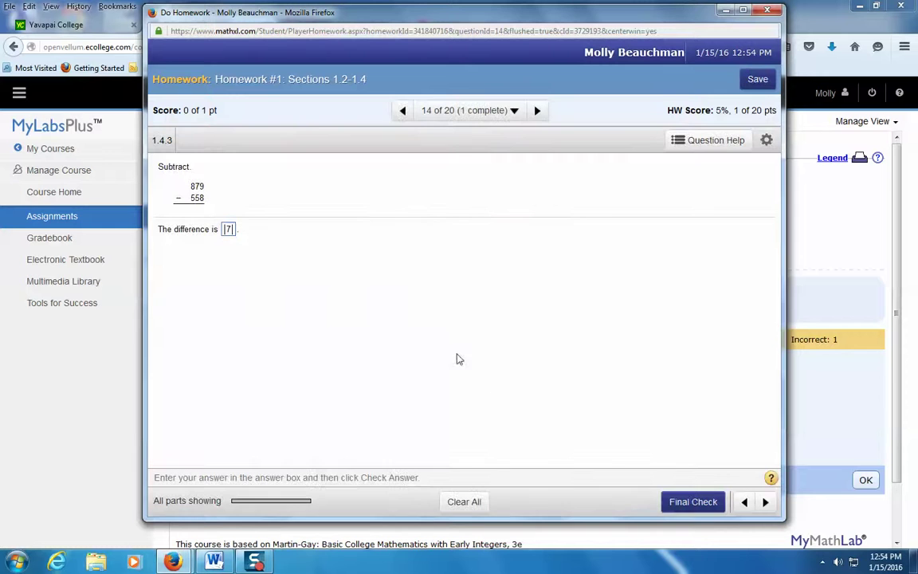
Clear the Question 14 answer, exit the exercise, and return to the list of all assignments.
{"action": "left_click", "coordinate": [229, 231]}
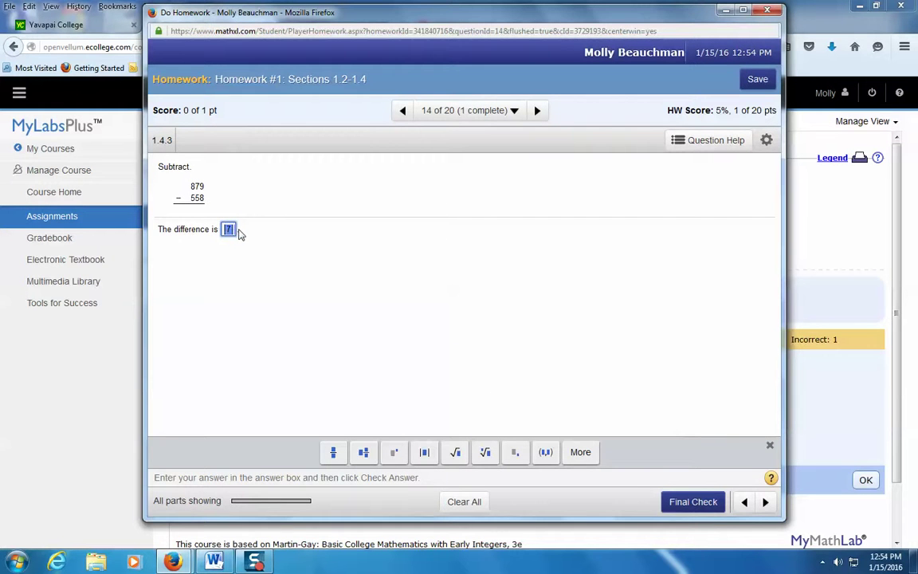
{"action": "key", "text": "BackSpace"}
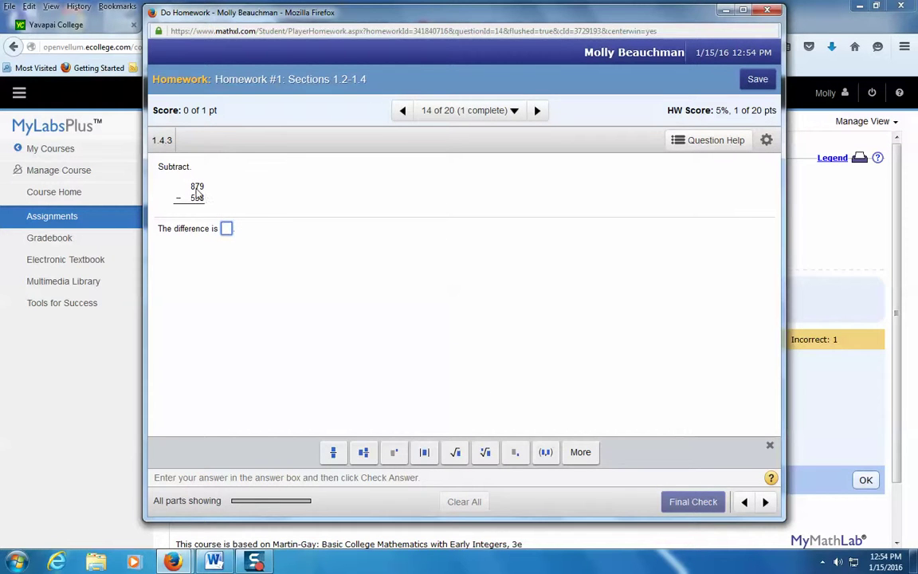
{"action": "left_click", "coordinate": [765, 12]}
{"action": "left_click", "coordinate": [547, 240]}
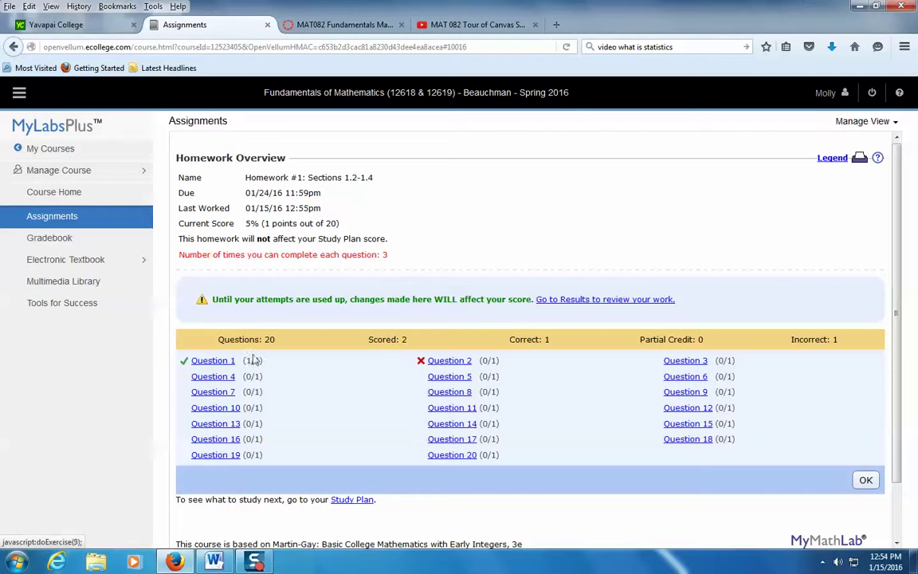
{"action": "left_click", "coordinate": [70, 219]}
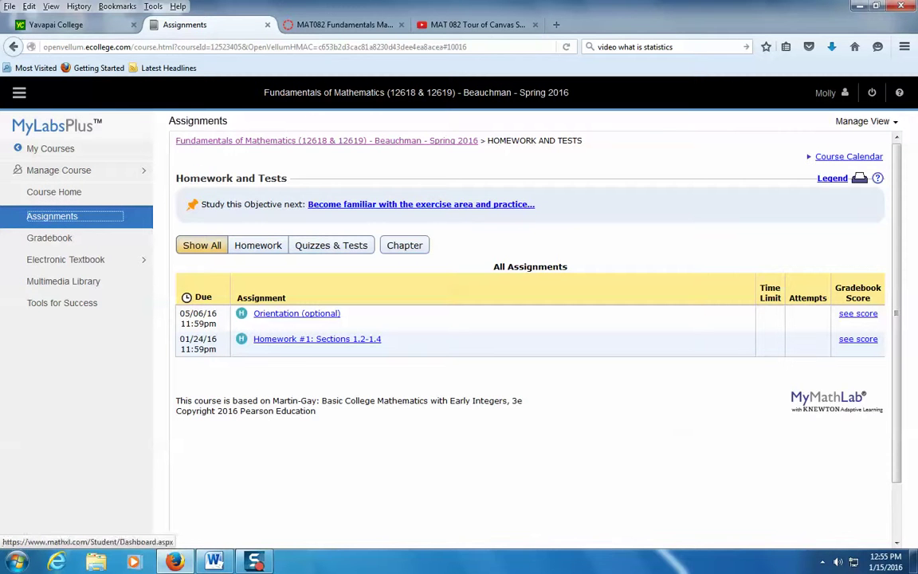
Switch to the MAT082 Canvas course and review the module page Enter MyLabs Plus with your Access Code, including the Pay Later, Access Code and Buy Now options.
{"action": "left_click", "coordinate": [305, 27]}
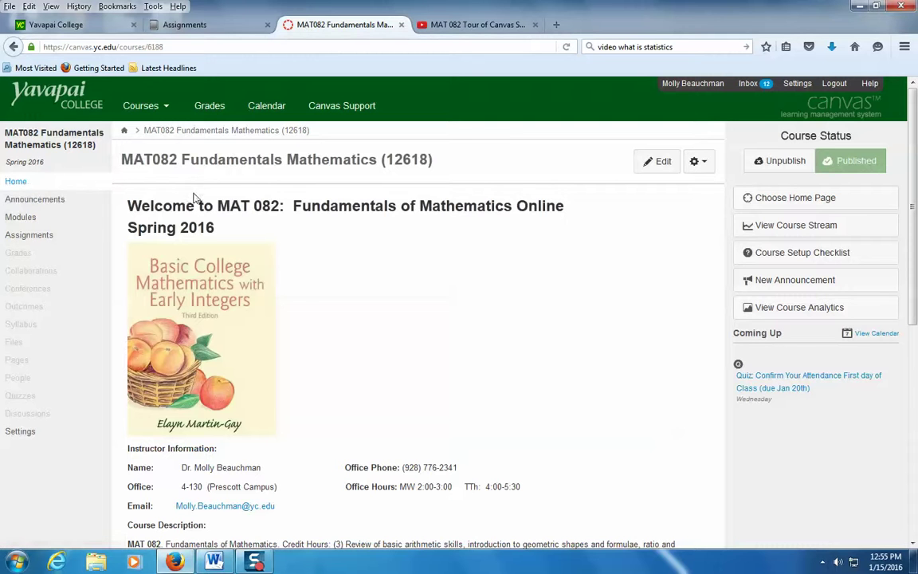
{"action": "left_click", "coordinate": [20, 218]}
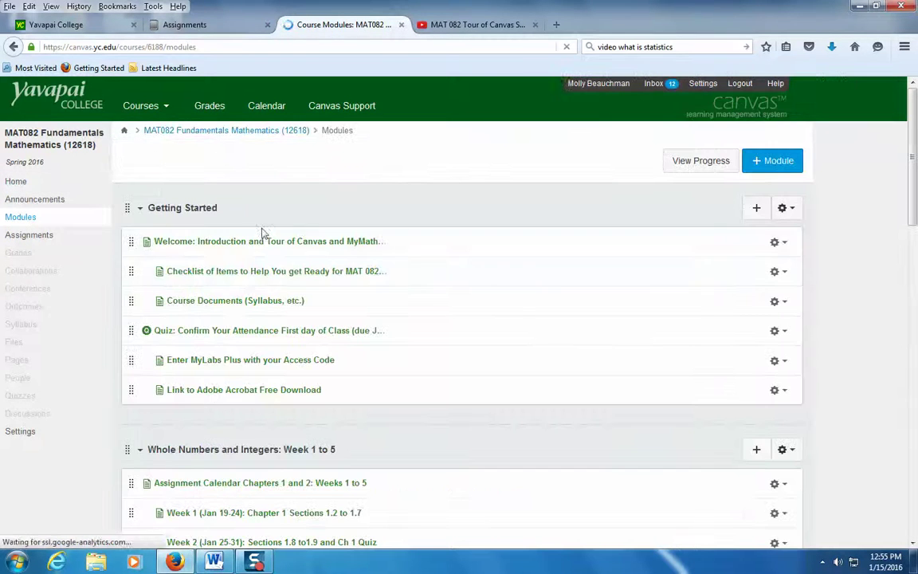
{"action": "left_click", "coordinate": [237, 360]}
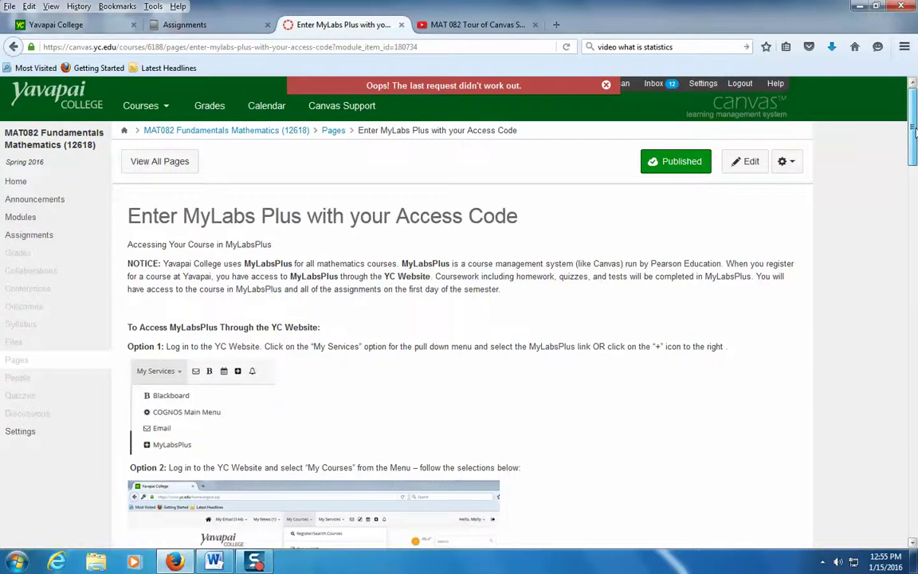
{"action": "left_click_drag", "start_coordinate": [915, 132], "coordinate": [914, 298]}
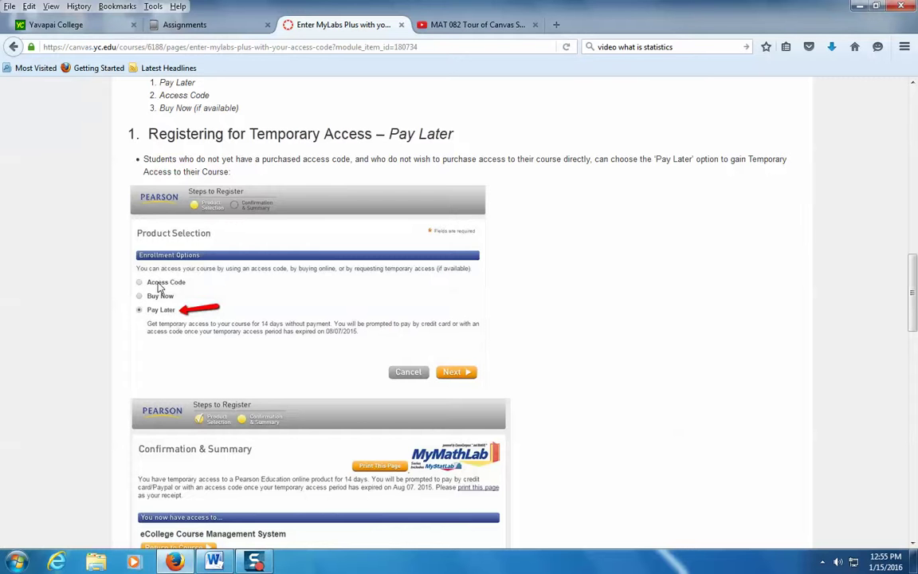
{"action": "left_click_drag", "start_coordinate": [912, 281], "coordinate": [913, 435]}
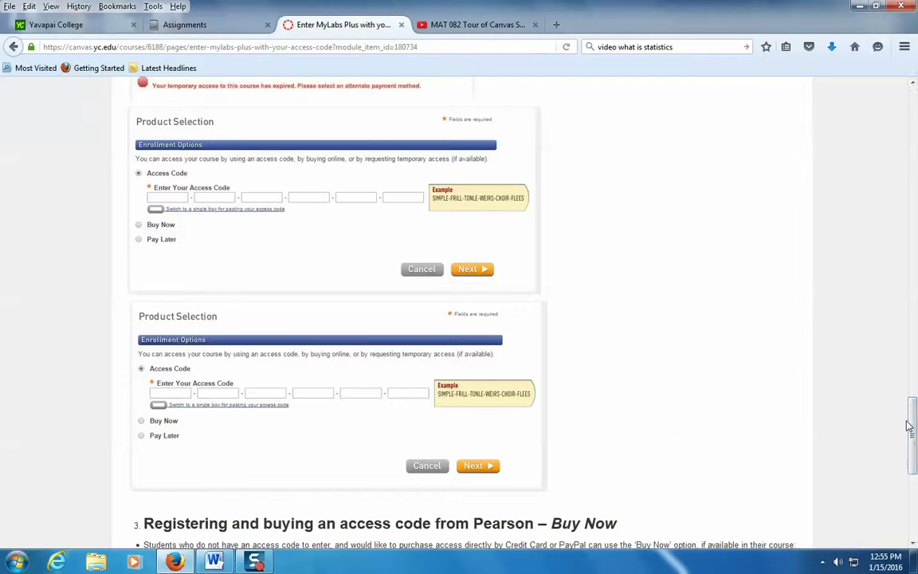
{"action": "left_click_drag", "start_coordinate": [913, 415], "coordinate": [915, 471]}
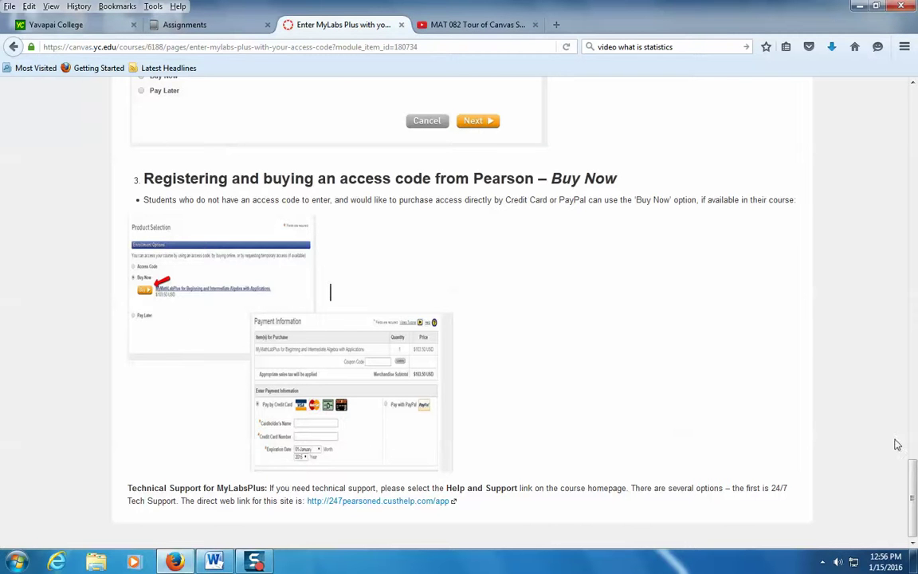
{"action": "left_click_drag", "start_coordinate": [914, 488], "coordinate": [915, 112]}
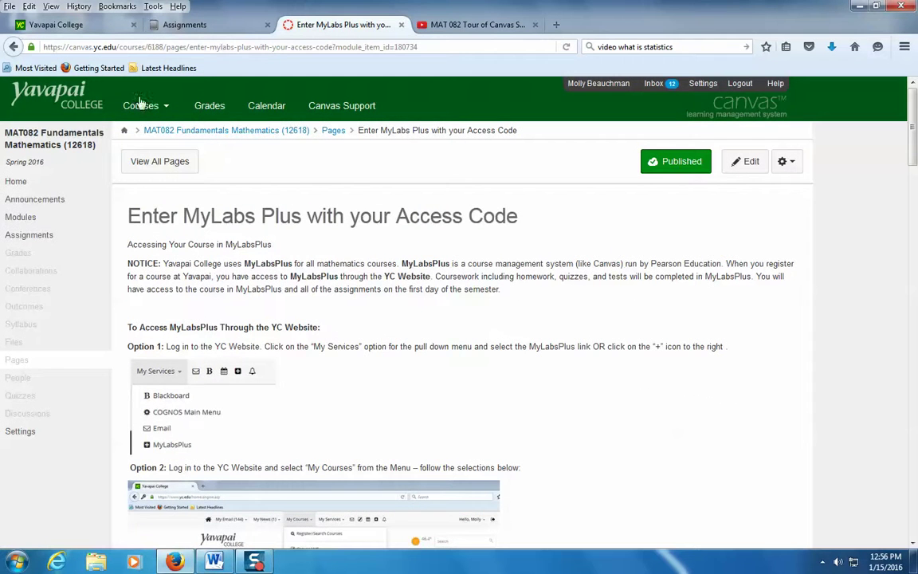
View the Canvas course's announcements and return to its home page.
{"action": "left_click", "coordinate": [29, 201]}
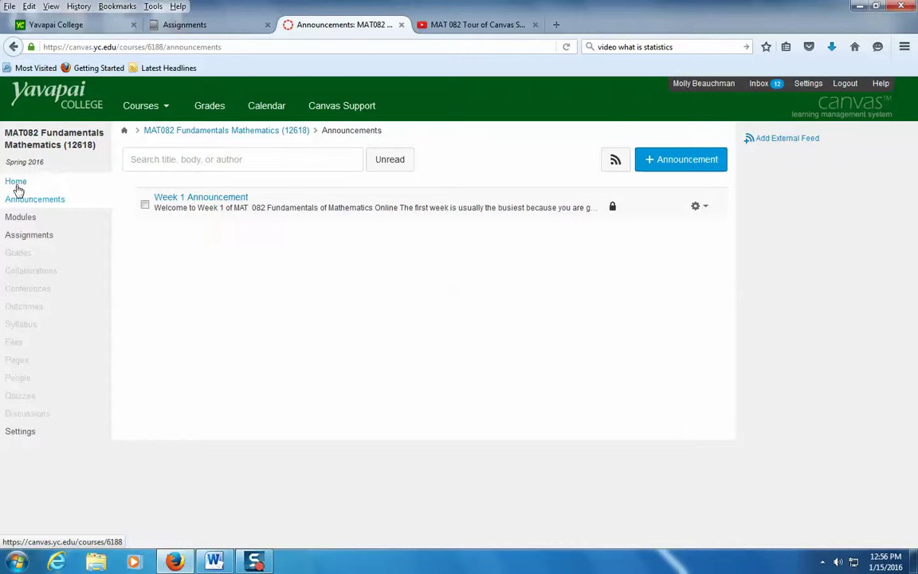
{"action": "left_click", "coordinate": [17, 185]}
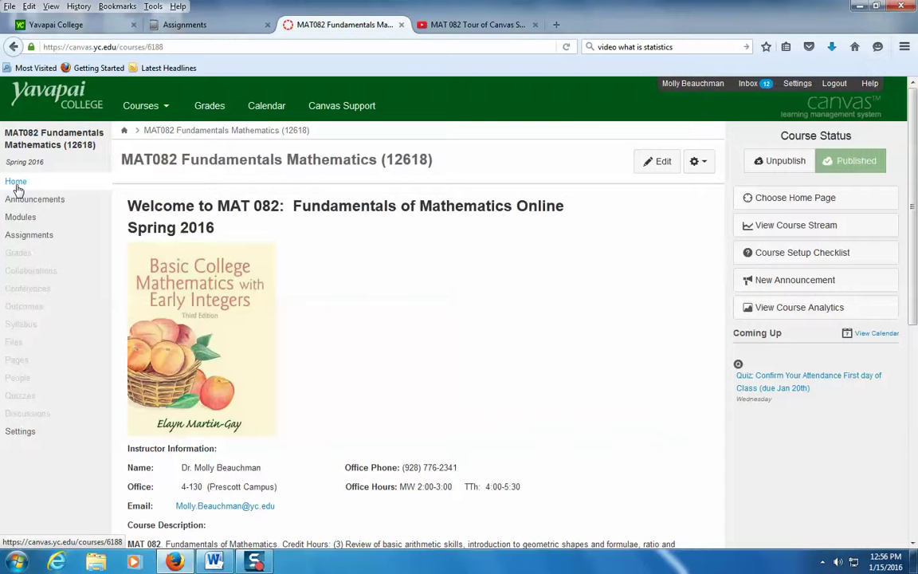
Switch back to the MyLabsPlus Fundamentals of Mathematics course and open its Gradebook.
{"action": "left_click", "coordinate": [466, 24]}
{"action": "left_click", "coordinate": [187, 25]}
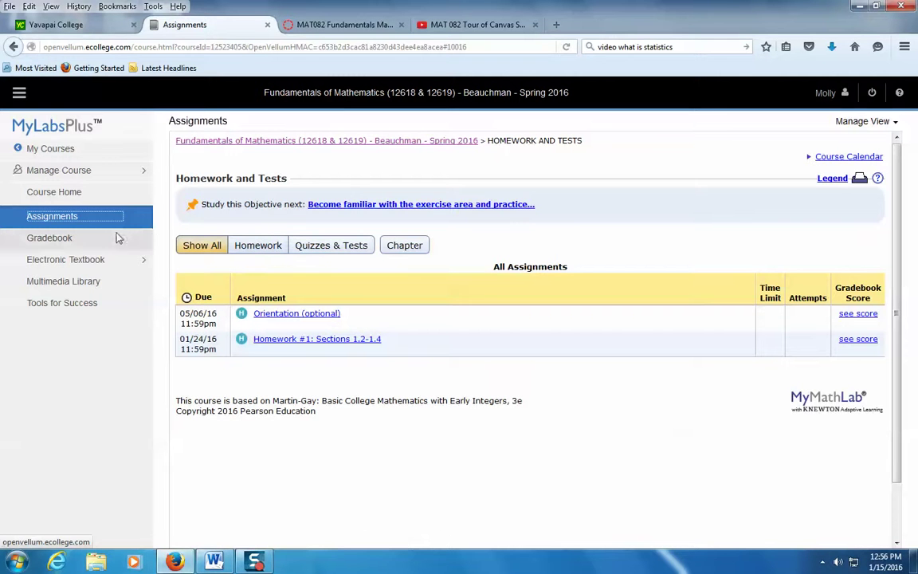
{"action": "left_click", "coordinate": [48, 239]}
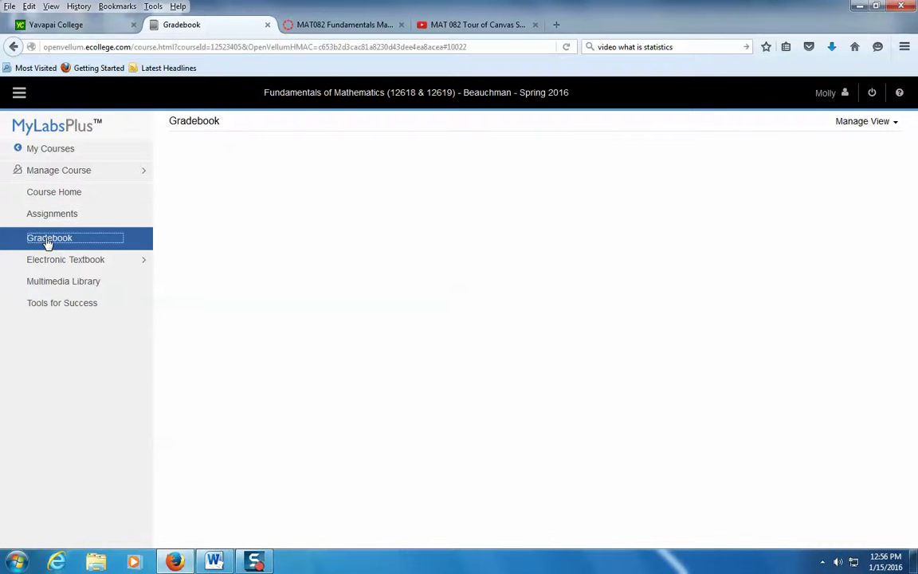